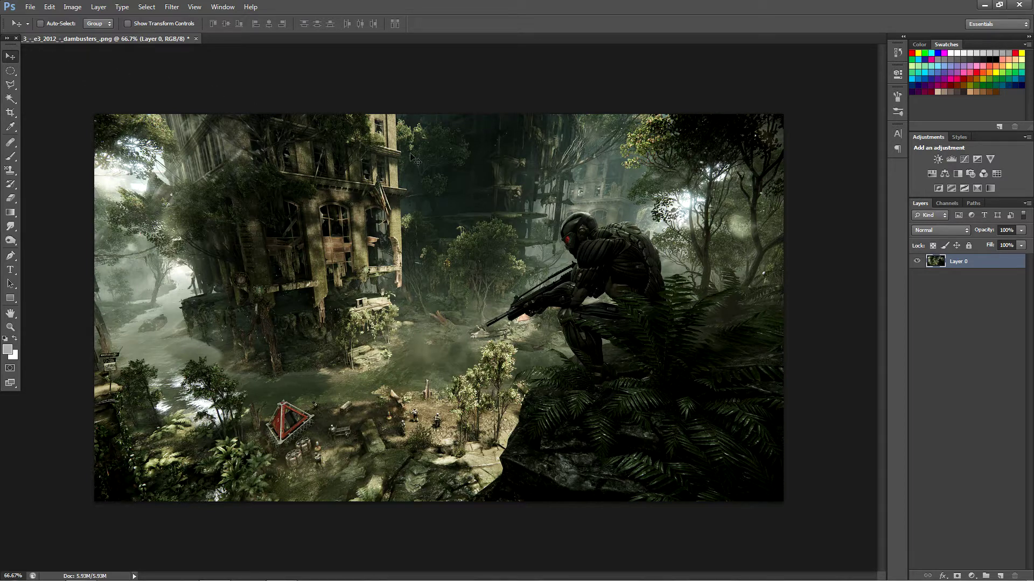
# Step: Use the Zoom tool's Fit on Screen so the jungle screenshot fills the window
pyautogui.click(11, 327)
pyautogui.rightClick(260, 335)
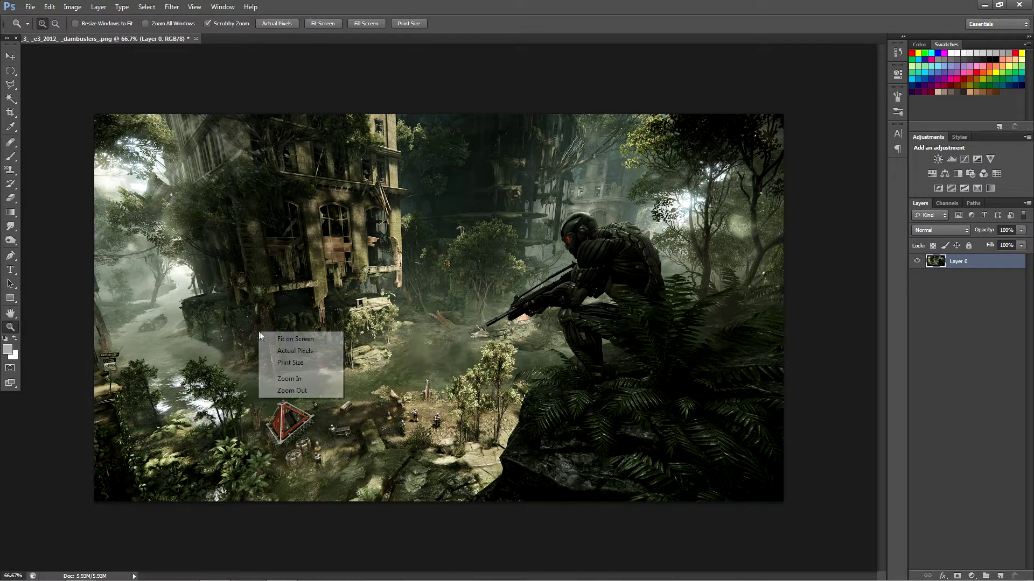
pyautogui.click(287, 339)
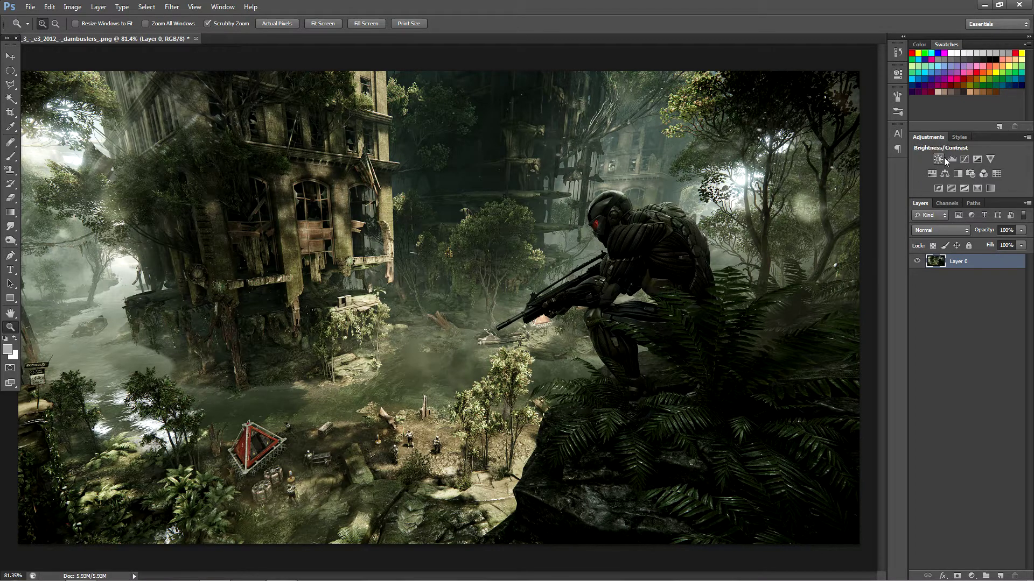
pyautogui.click(71, 7)
# Step: Add a Brightness/Contrast adjustment layer with contrast set to 31
pyautogui.moveTo(87, 35)
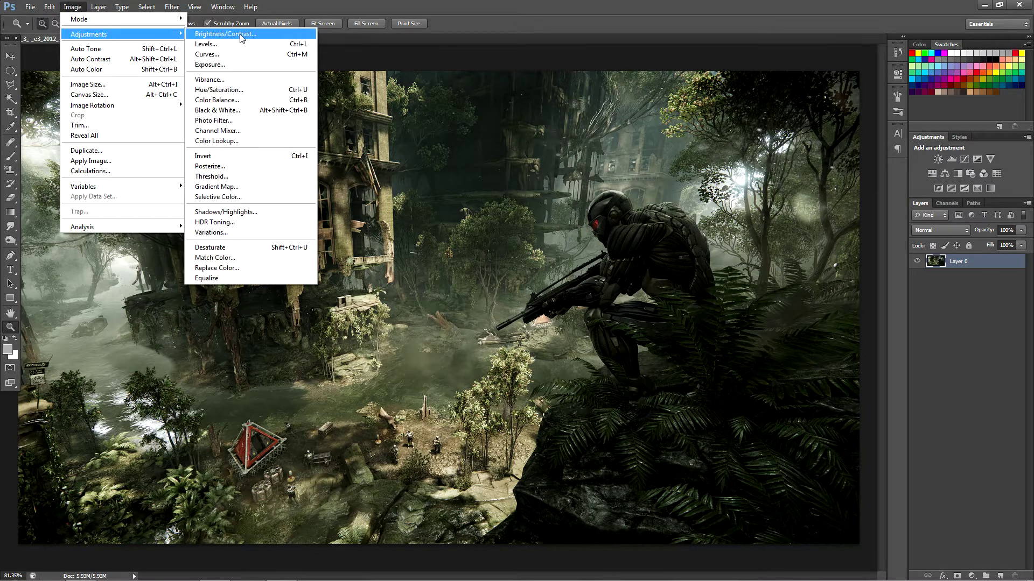
pyautogui.click(301, 34)
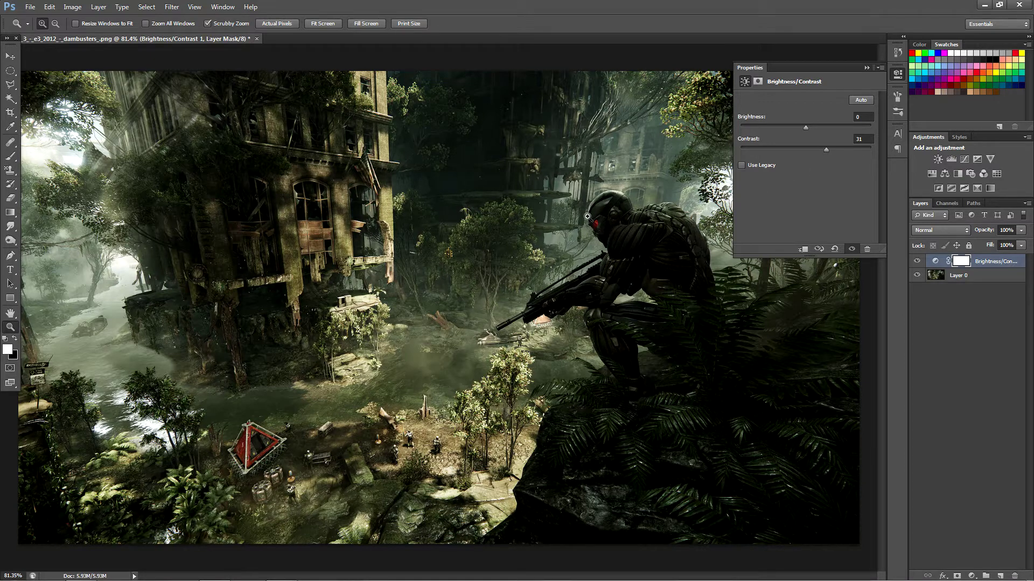
pyautogui.click(857, 138)
pyautogui.write('0')
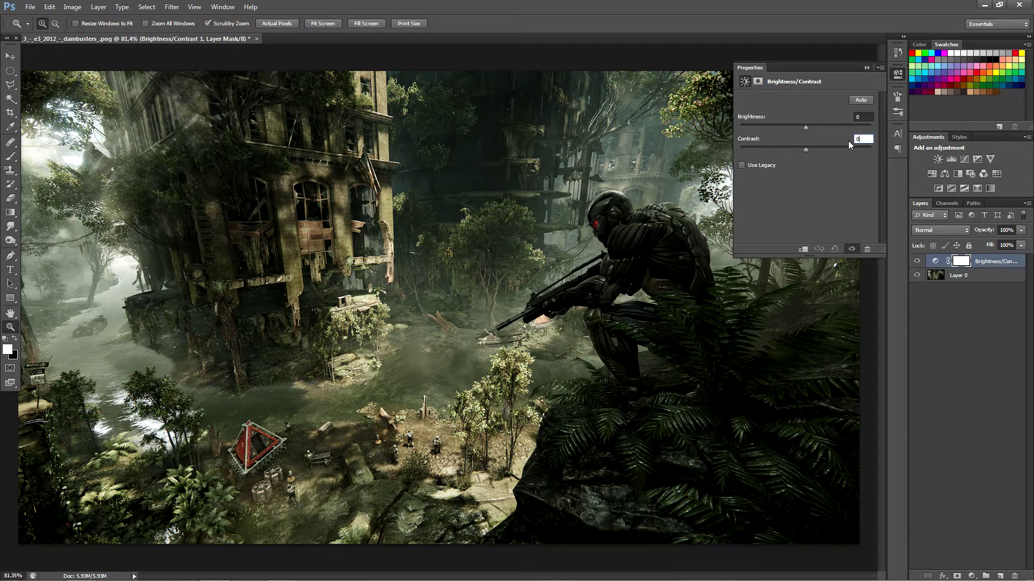
pyautogui.write('31')
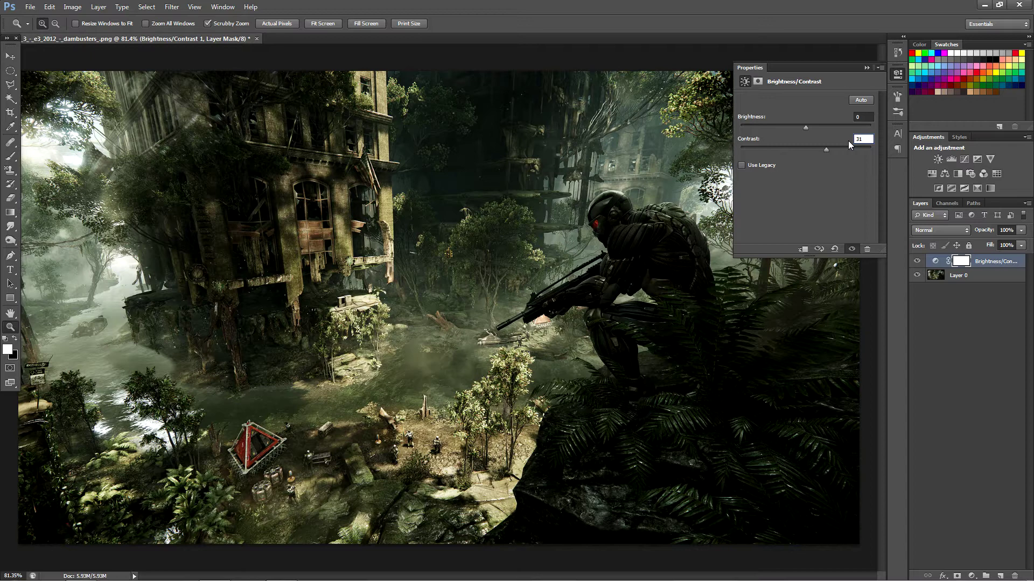
pyautogui.click(867, 67)
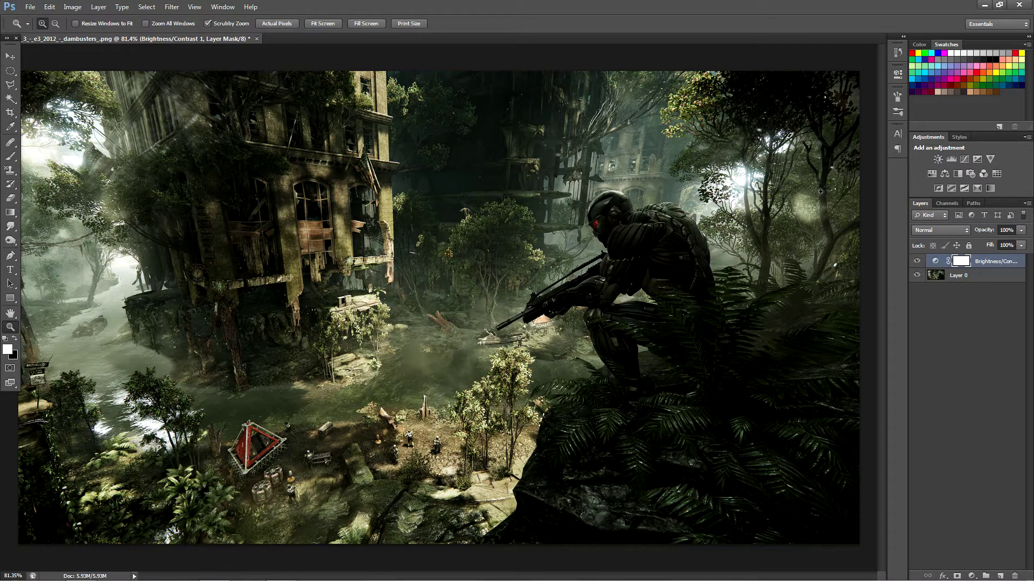
pyautogui.click(951, 159)
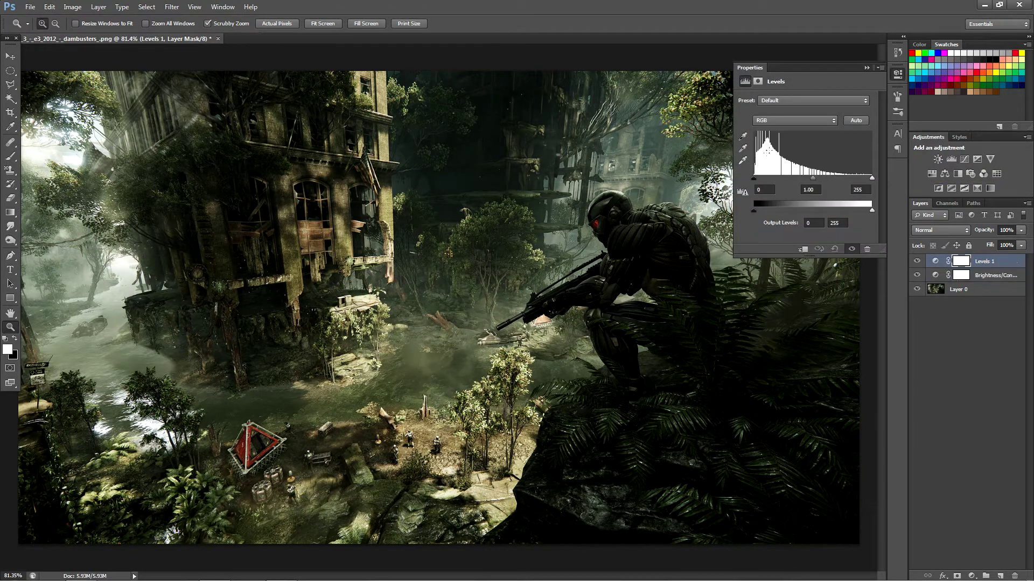
# Step: Leave the Levels 1 layer at its defaults and add a Curves adjustment layer
pyautogui.moveTo(754, 178)
pyautogui.mouseDown()
pyautogui.moveTo(792, 178)
pyautogui.moveTo(755, 178)
pyautogui.mouseUp()
pyautogui.click(867, 68)
pyautogui.click(963, 159)
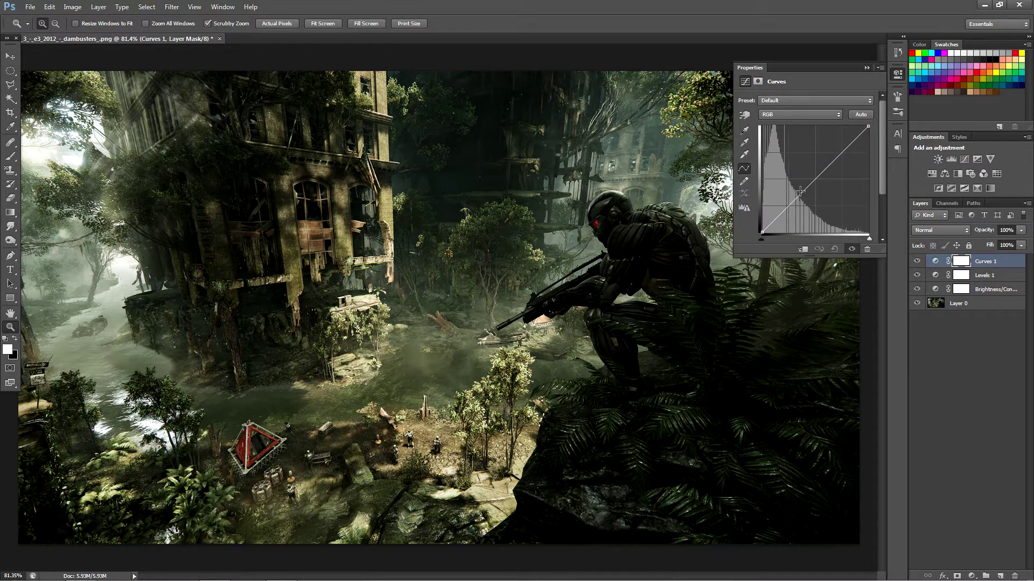
# Step: Try a raised Green channel curve on Curves 1, then revert it to default
pyautogui.click(800, 196)
pyautogui.hotkey('ctrl', 'z')
pyautogui.click(800, 114)
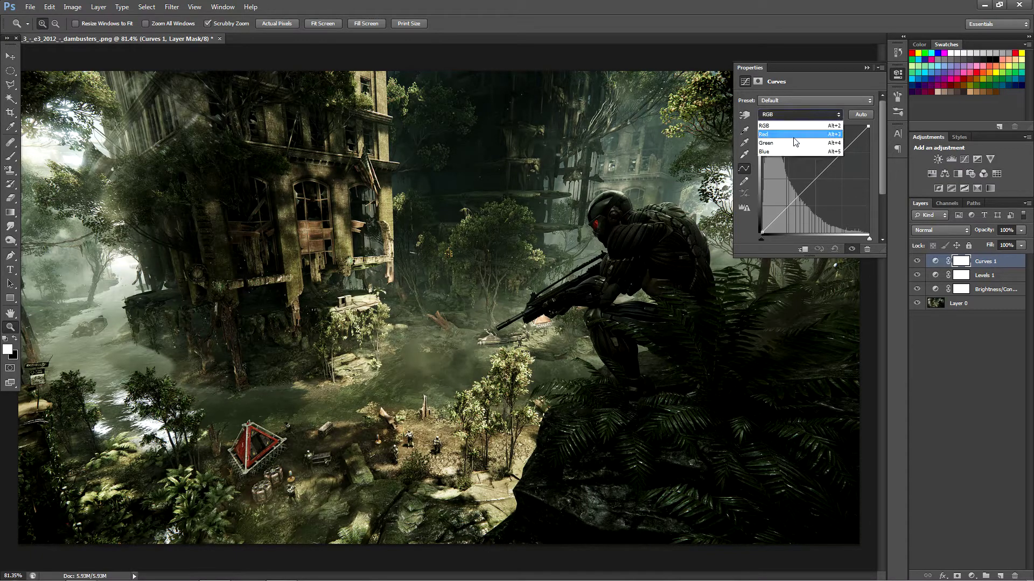
pyautogui.click(795, 142)
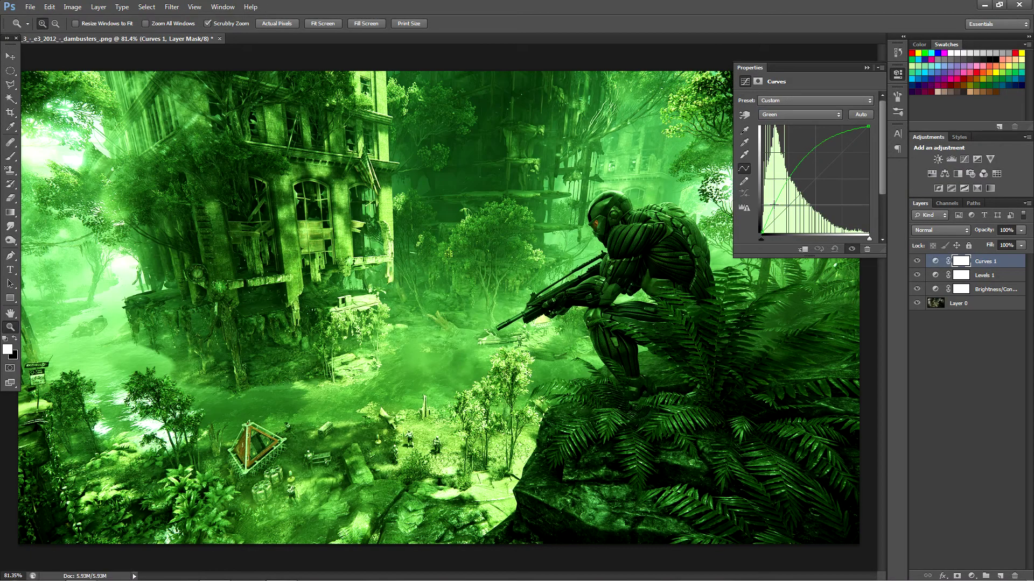
pyautogui.moveTo(784, 209); pyautogui.dragTo(882, 134)
pyautogui.click(897, 73)
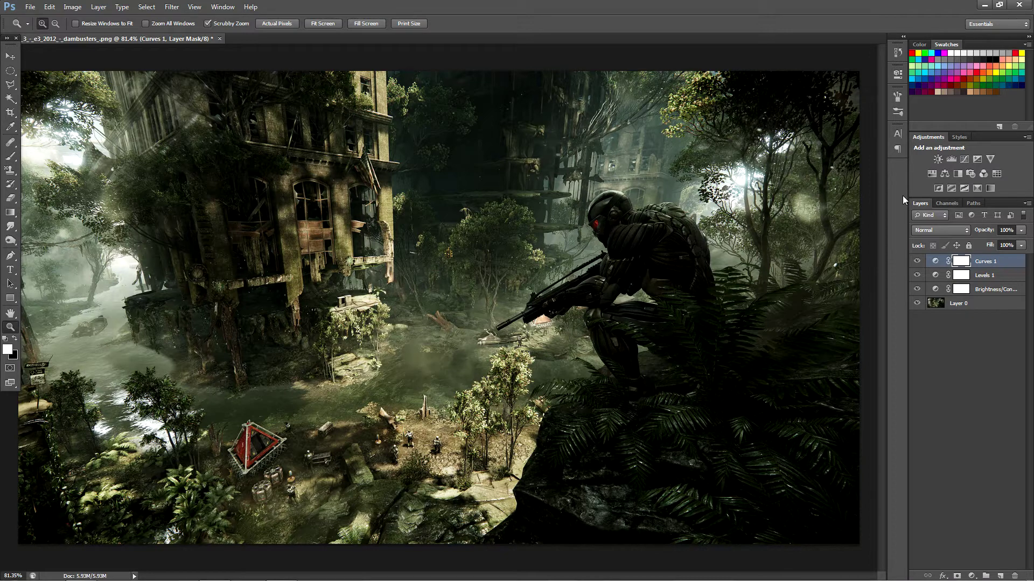
pyautogui.click(990, 158)
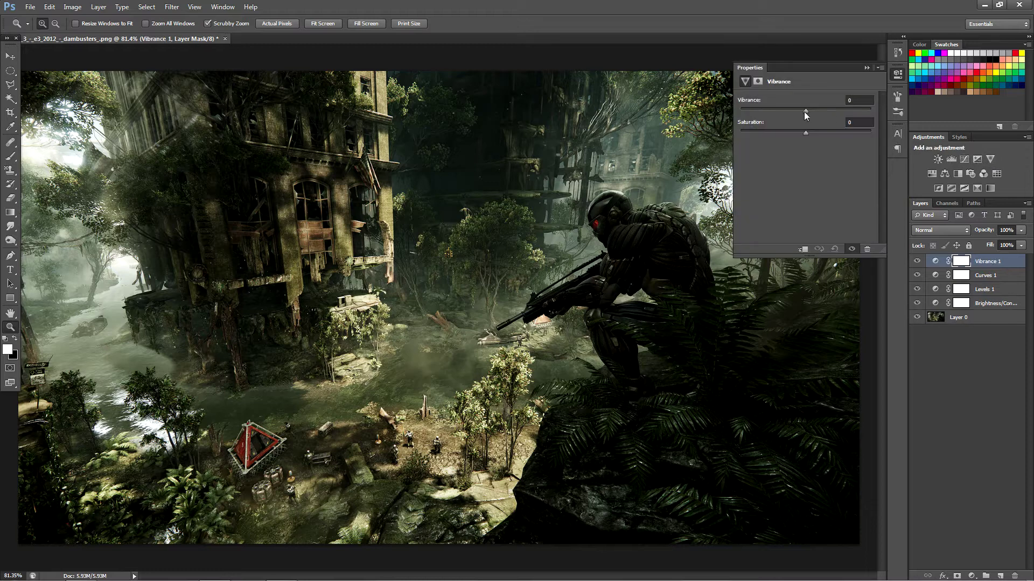
# Step: Set Vibrance 1 to vibrance +53 and saturation +12
pyautogui.moveTo(806, 112); pyautogui.dragTo(812, 112)
pyautogui.write('0')
pyautogui.moveTo(806, 110); pyautogui.dragTo(823, 111)
pyautogui.moveTo(840, 112); pyautogui.dragTo(840, 112)
pyautogui.moveTo(806, 133); pyautogui.dragTo(807, 133)
pyautogui.moveTo(814, 134); pyautogui.dragTo(812, 134)
pyautogui.click(867, 68)
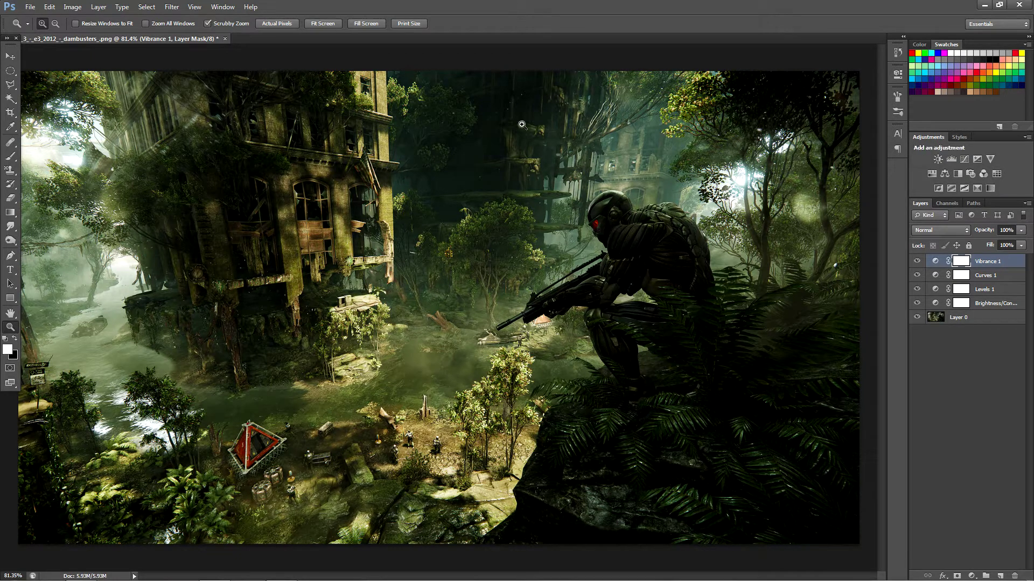
# Step: Select Layer 0 and open Image > Adjustments > Selective Color
pyautogui.click(73, 7)
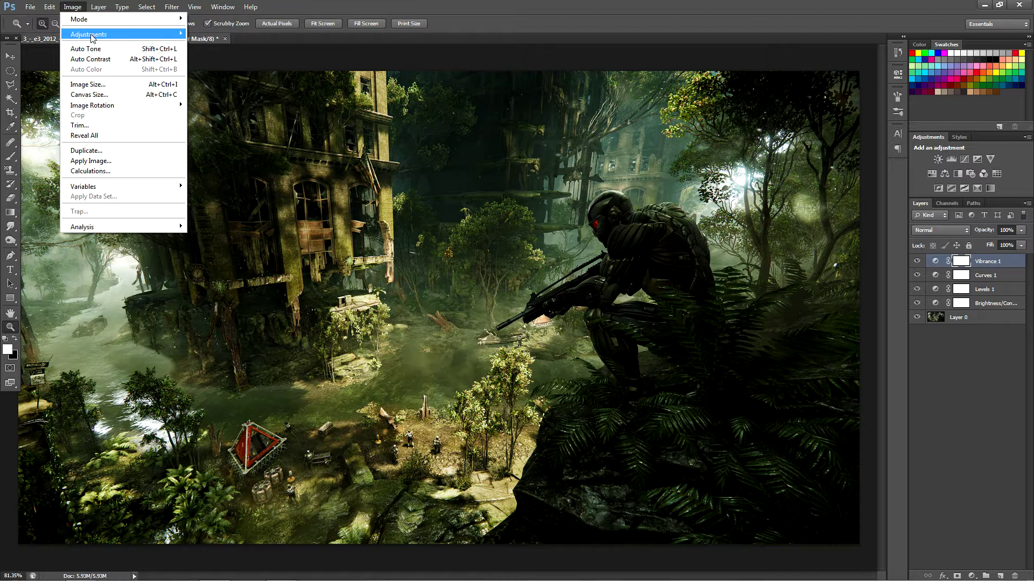
pyautogui.moveTo(119, 35)
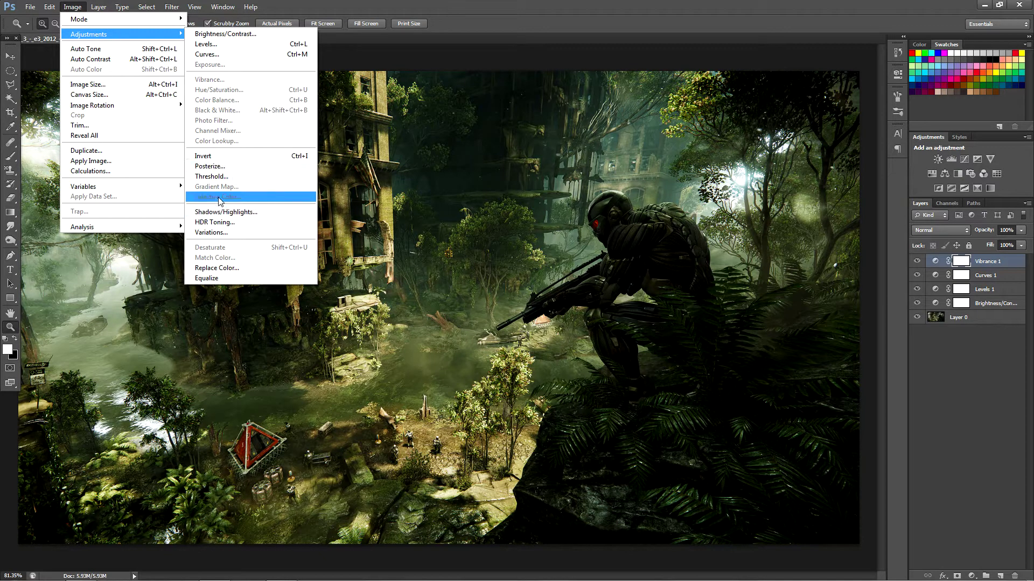
pyautogui.click(972, 319)
pyautogui.click(72, 7)
pyautogui.moveTo(93, 37)
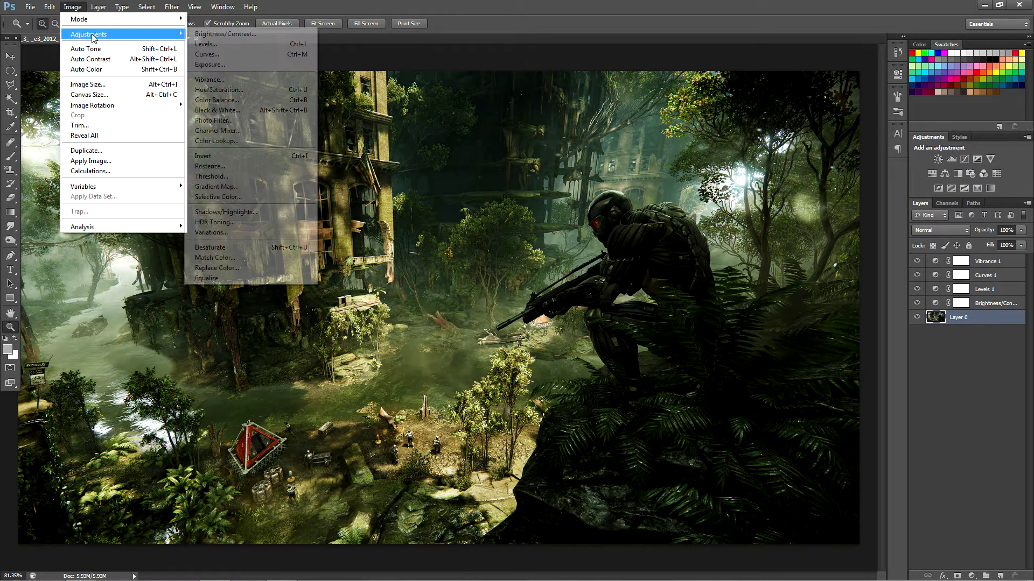
pyautogui.click(221, 196)
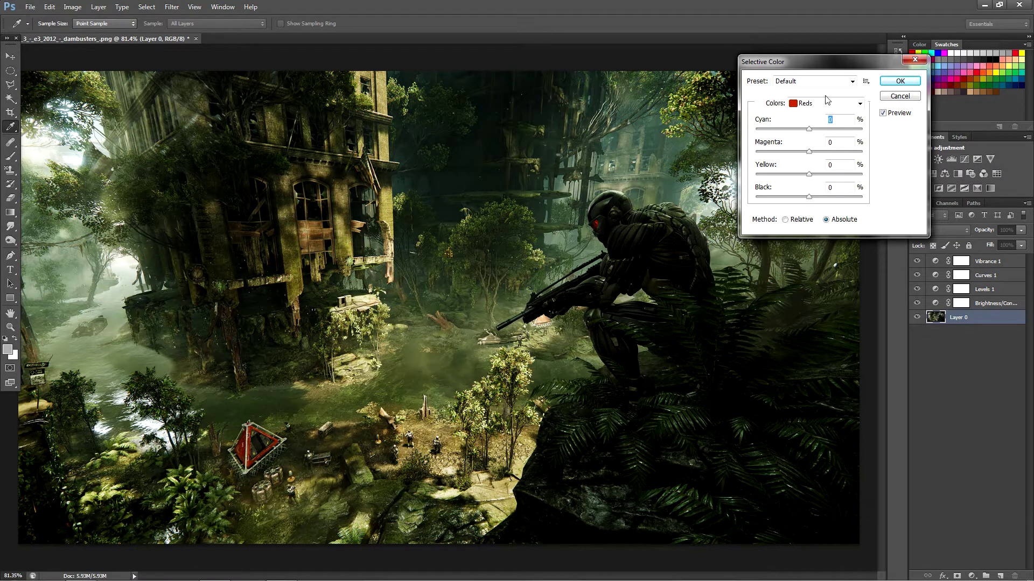
# Step: Adjust the Reds to about -22 cyan and add some yellow
pyautogui.moveTo(809, 130)
pyautogui.mouseDown()
pyautogui.moveTo(848, 130)
pyautogui.moveTo(706, 139)
pyautogui.moveTo(838, 137)
pyautogui.moveTo(806, 138)
pyautogui.mouseUp()
pyautogui.moveTo(802, 141); pyautogui.dragTo(799, 143)
pyautogui.moveTo(809, 176)
pyautogui.mouseDown()
pyautogui.moveTo(827, 177)
pyautogui.moveTo(801, 177)
pyautogui.moveTo(820, 175)
pyautogui.mouseUp()
# Step: Set the Yellows to Magenta +15 and Yellow -14, with a slight cyan tweak
pyautogui.click(815, 104)
pyautogui.click(814, 125)
pyautogui.moveTo(808, 174); pyautogui.dragTo(800, 182)
pyautogui.write('0')
pyautogui.moveTo(809, 174); pyautogui.dragTo(801, 178)
pyautogui.moveTo(808, 152); pyautogui.dragTo(818, 149)
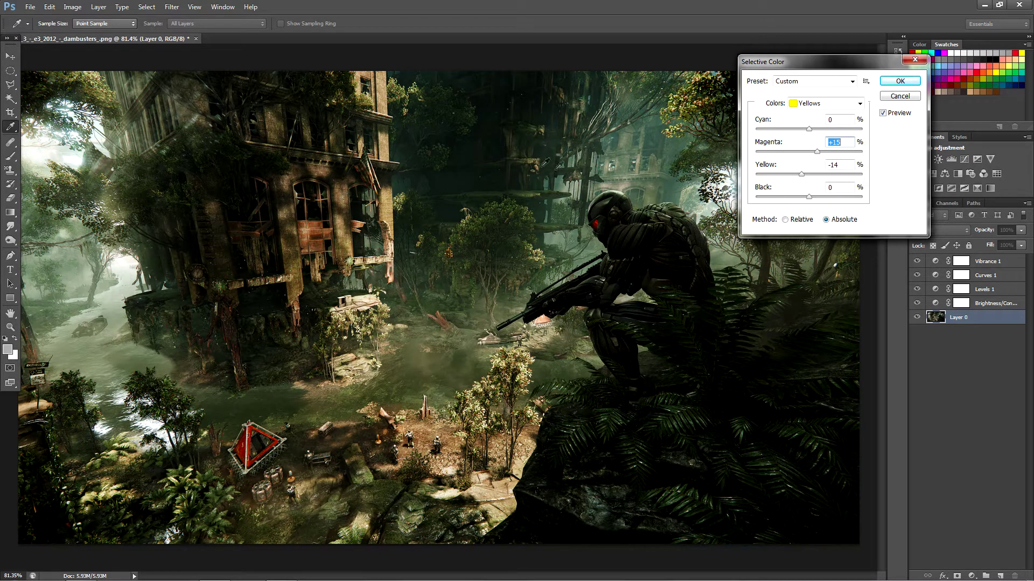
pyautogui.moveTo(809, 130)
pyautogui.mouseDown()
pyautogui.moveTo(824, 128)
pyautogui.moveTo(790, 142)
pyautogui.moveTo(823, 132)
pyautogui.moveTo(803, 136)
pyautogui.mouseUp()
pyautogui.moveTo(800, 130); pyautogui.dragTo(804, 127)
pyautogui.click(835, 103)
# Step: Set the Greens to Cyan -36, Magenta -100, Yellow +60 and apply Selective Color
pyautogui.click(822, 142)
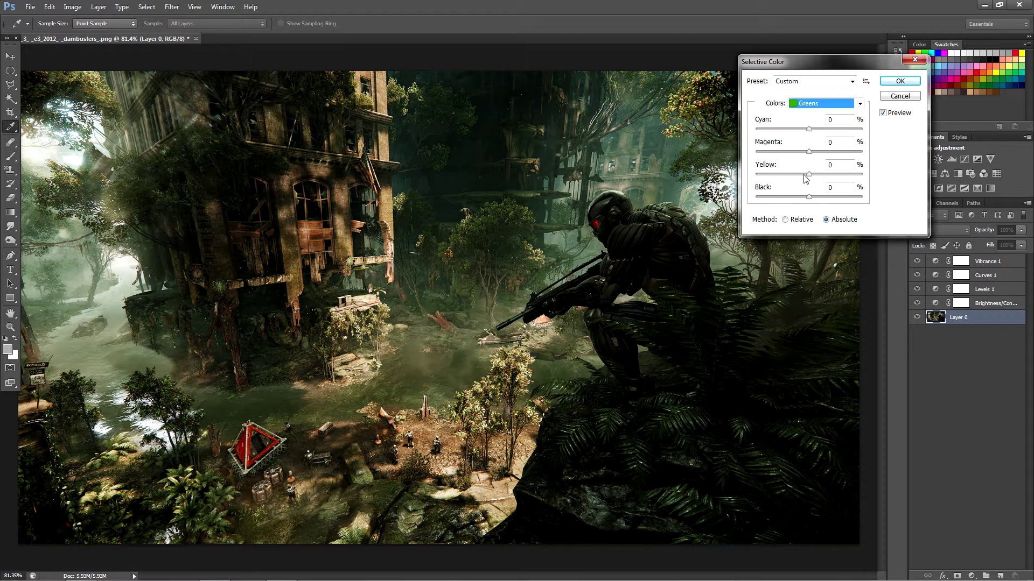
pyautogui.moveTo(809, 175); pyautogui.dragTo(832, 153)
pyautogui.click(784, 153)
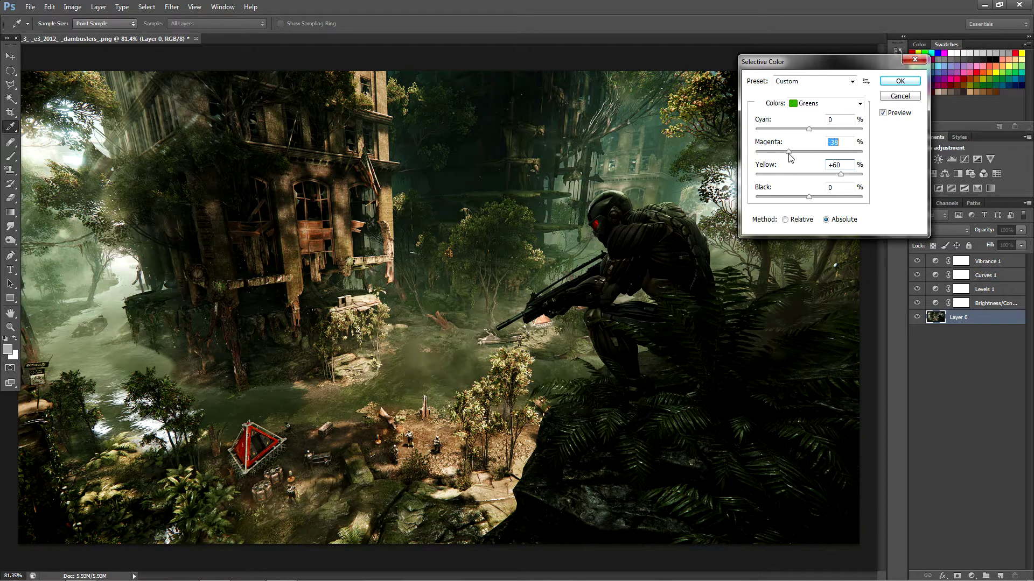
pyautogui.moveTo(785, 155); pyautogui.dragTo(747, 163)
pyautogui.moveTo(809, 129); pyautogui.dragTo(792, 161)
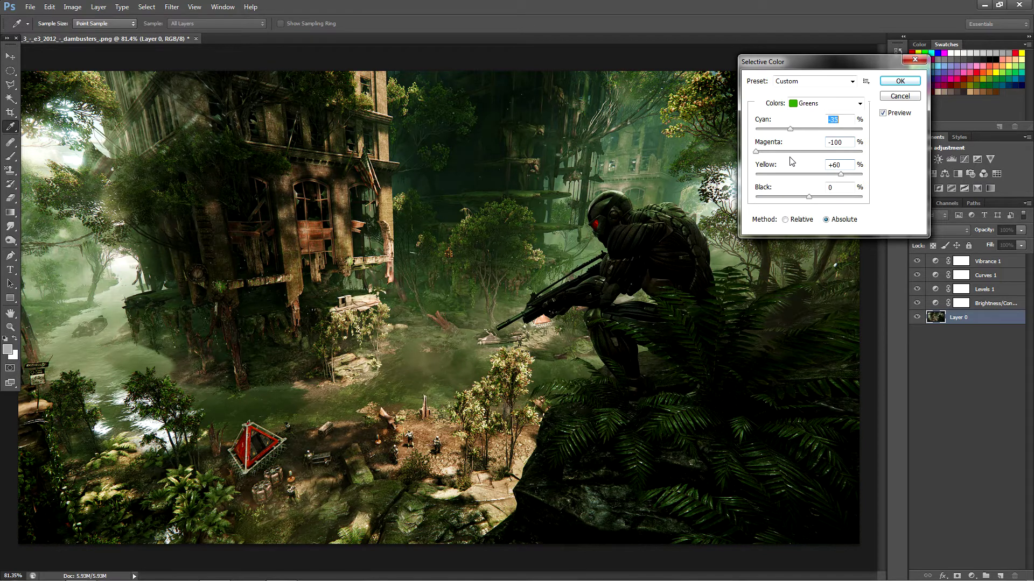
pyautogui.click(900, 81)
pyautogui.press('z')
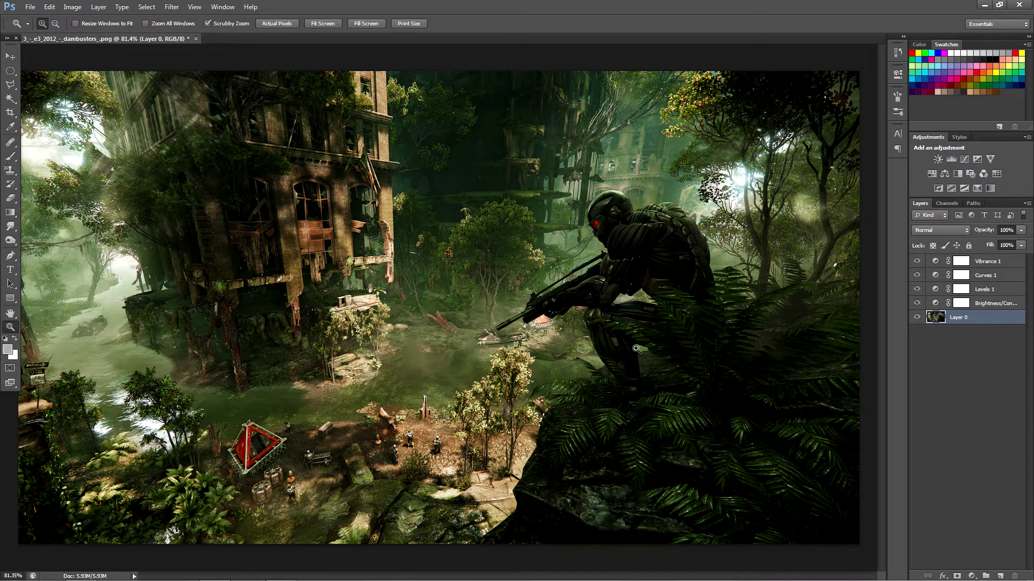
# Step: Apply a basic Filter > Sharpen > Sharpen to the image
pyautogui.click(178, 8)
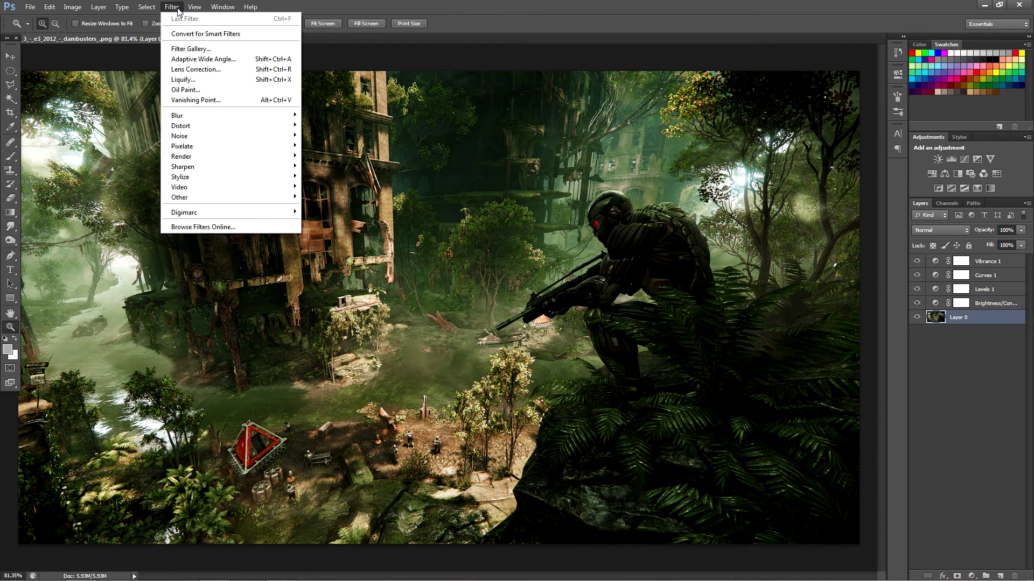
pyautogui.moveTo(183, 175)
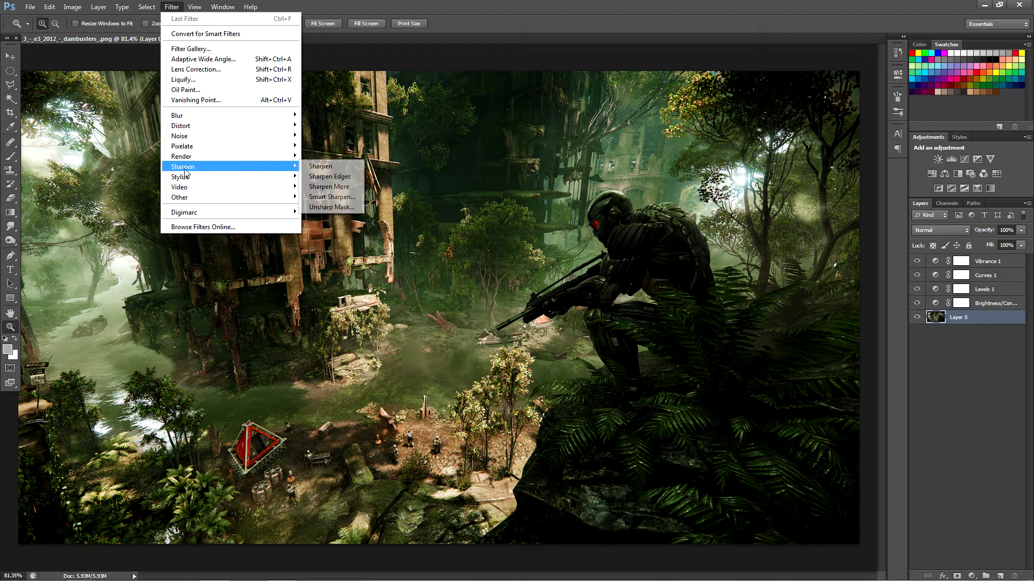
pyautogui.click(325, 167)
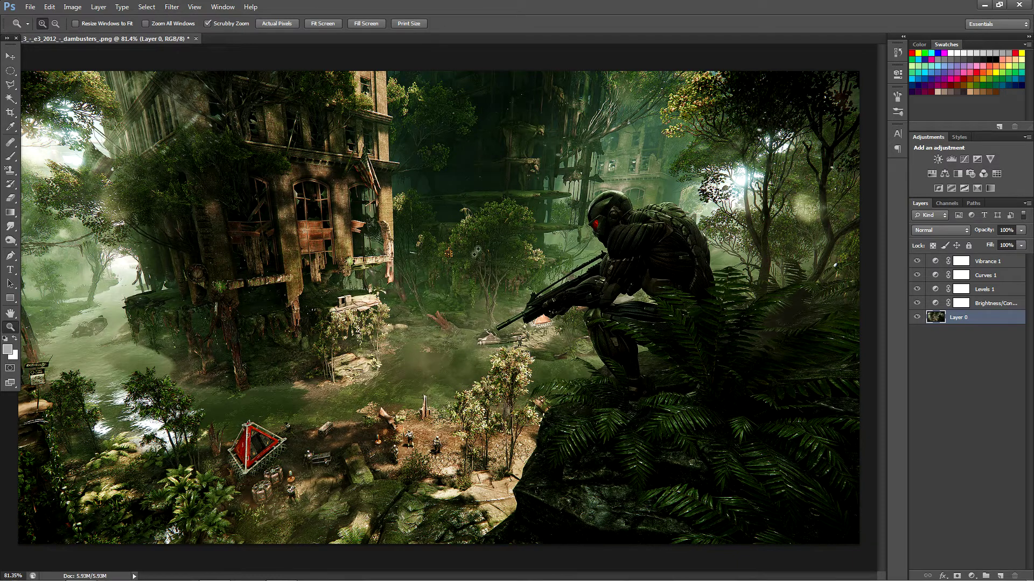
# Step: Apply Smart Sharpen with a 0.9 px radius
pyautogui.click(172, 7)
pyautogui.moveTo(213, 168)
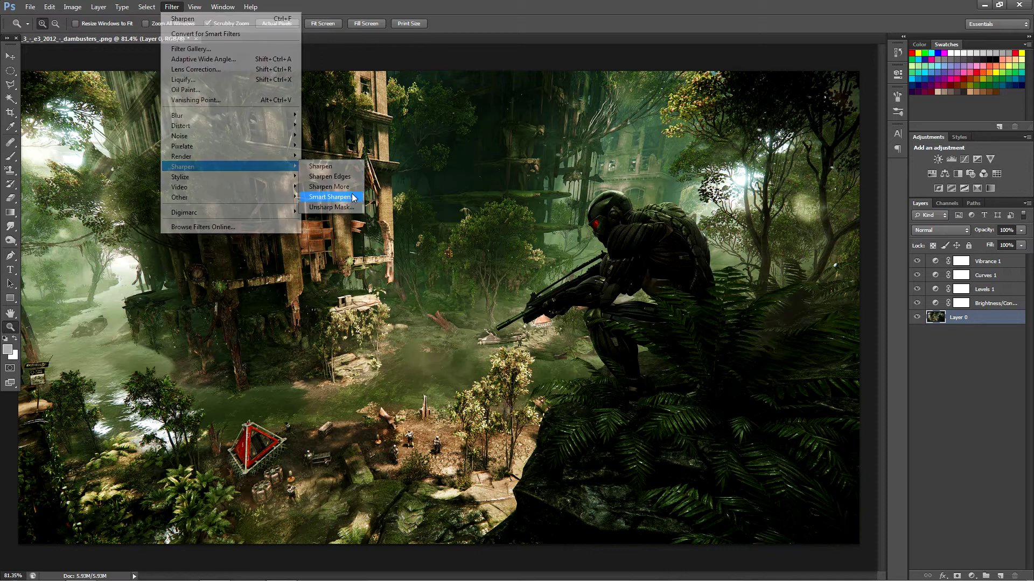
pyautogui.click(331, 197)
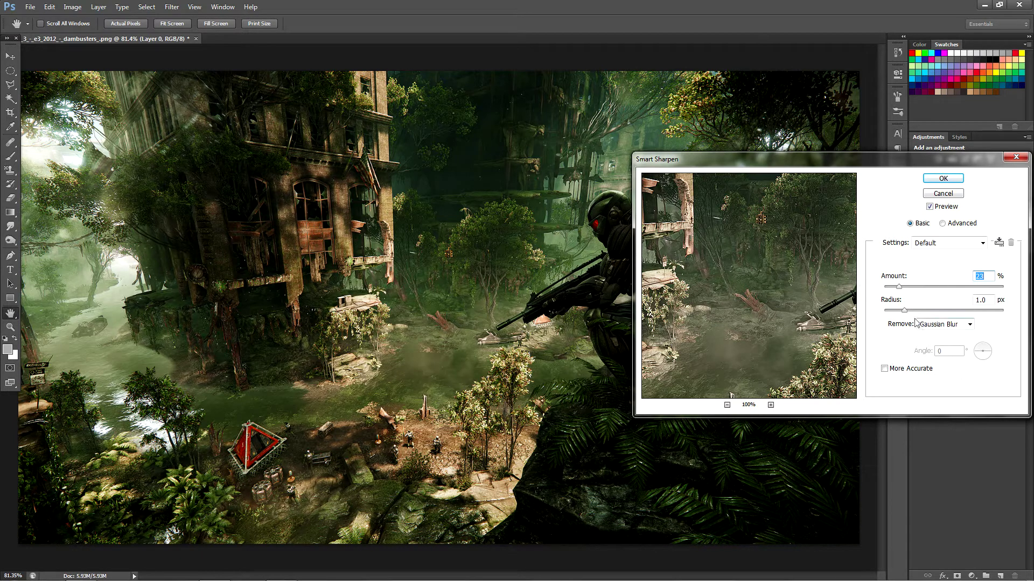
pyautogui.moveTo(905, 313); pyautogui.dragTo(1004, 322)
pyautogui.moveTo(941, 316); pyautogui.dragTo(927, 312)
pyautogui.moveTo(927, 311)
pyautogui.mouseDown()
pyautogui.moveTo(901, 321)
pyautogui.moveTo(911, 289)
pyautogui.moveTo(924, 291)
pyautogui.mouseUp()
pyautogui.click(949, 181)
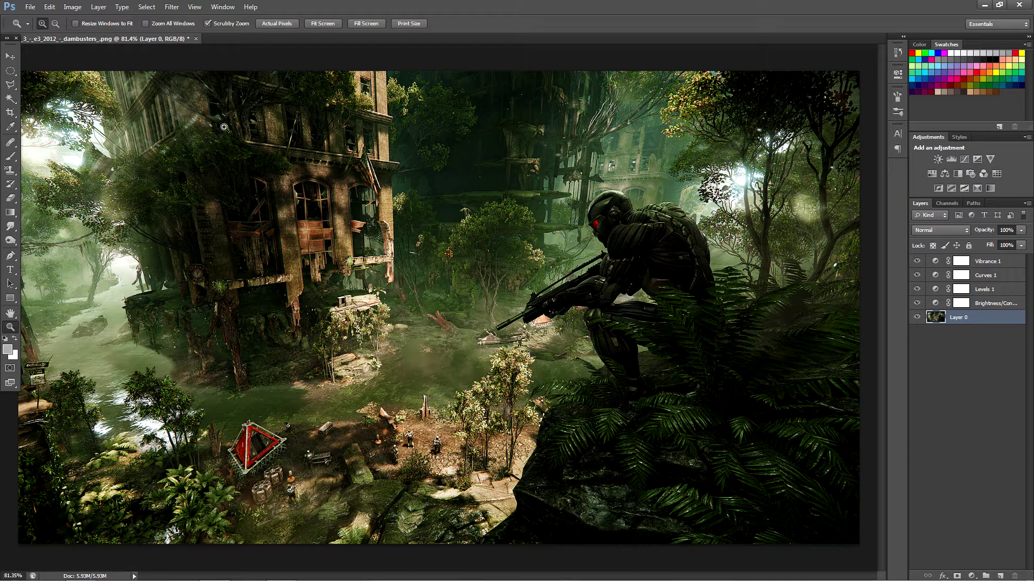
# Step: Save the edited image as a Photoshop file named 2 on the Desktop
pyautogui.click(30, 7)
pyautogui.click(162, 139)
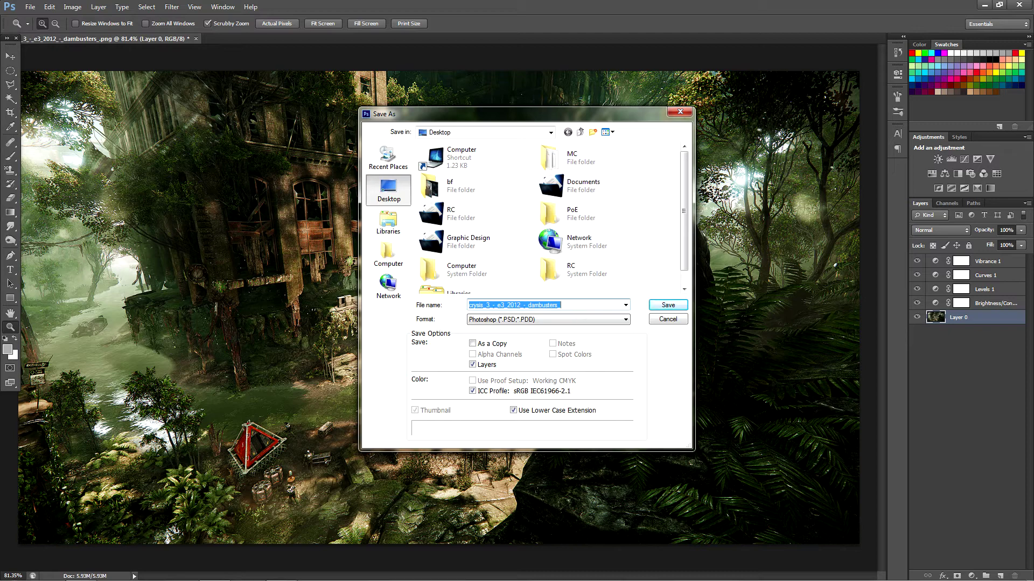
pyautogui.write('2')
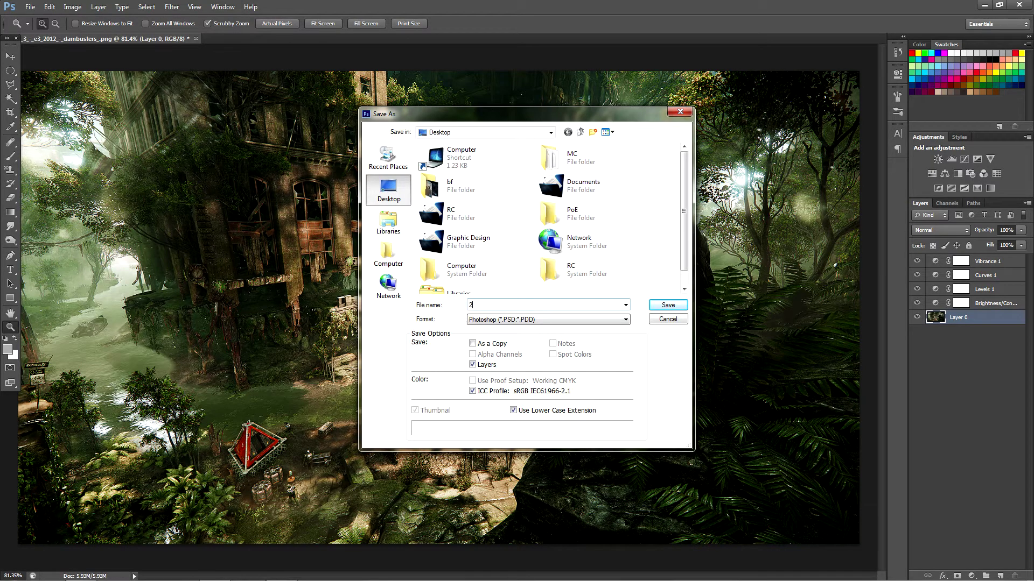
pyautogui.press('Return')
pyautogui.press('Return')
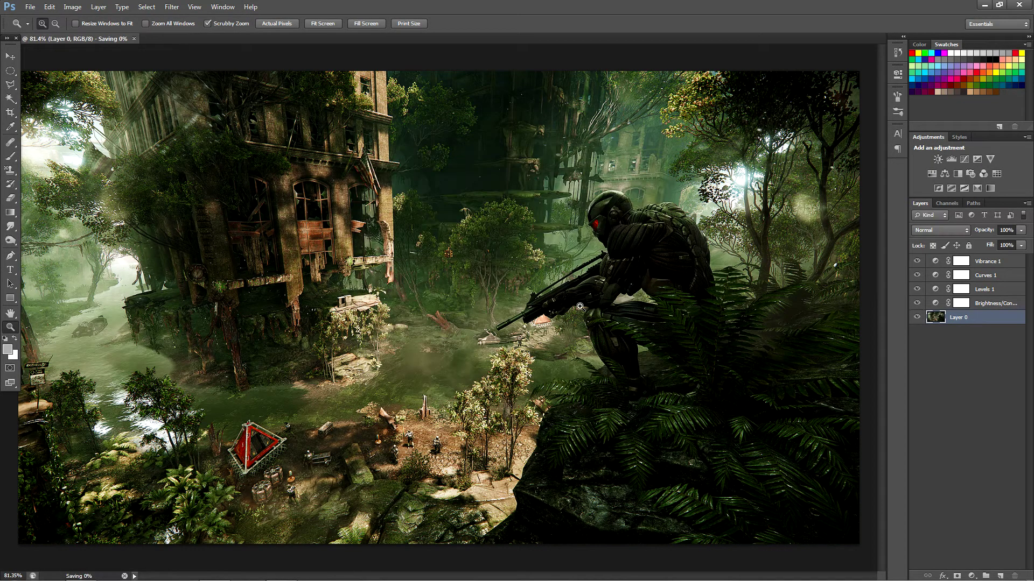
pyautogui.click(30, 7)
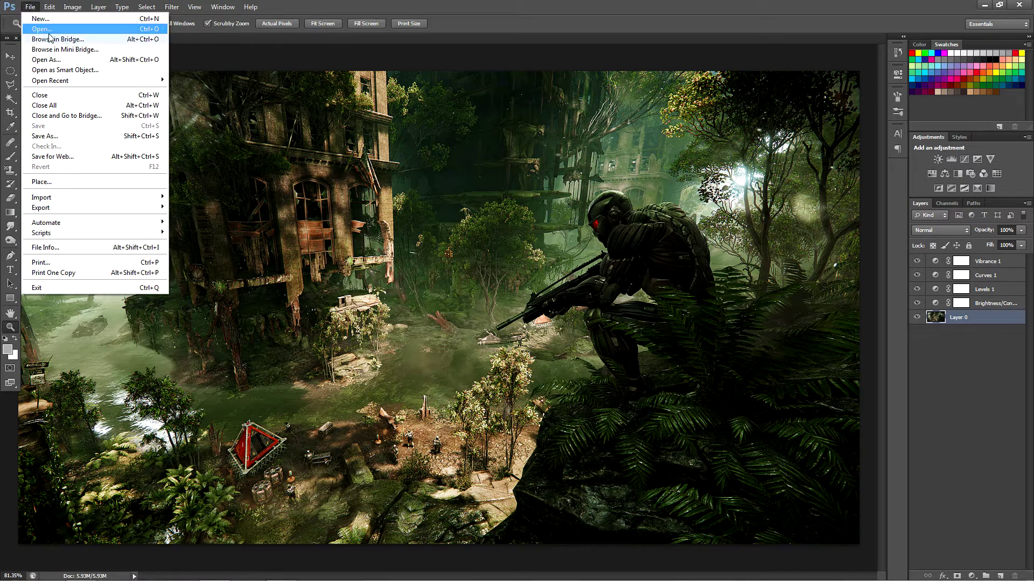
pyautogui.press('Escape')
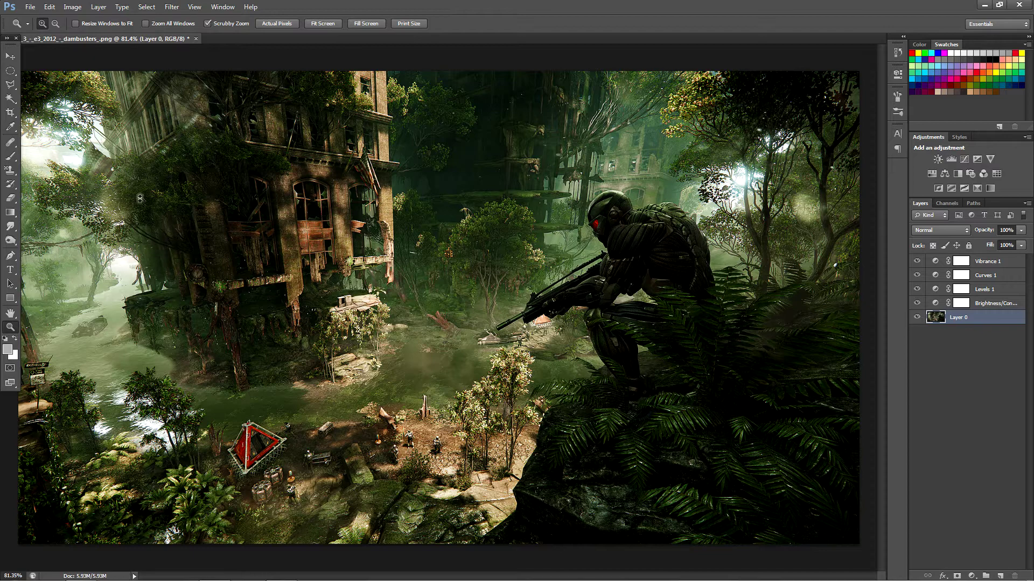
pyautogui.click(29, 7)
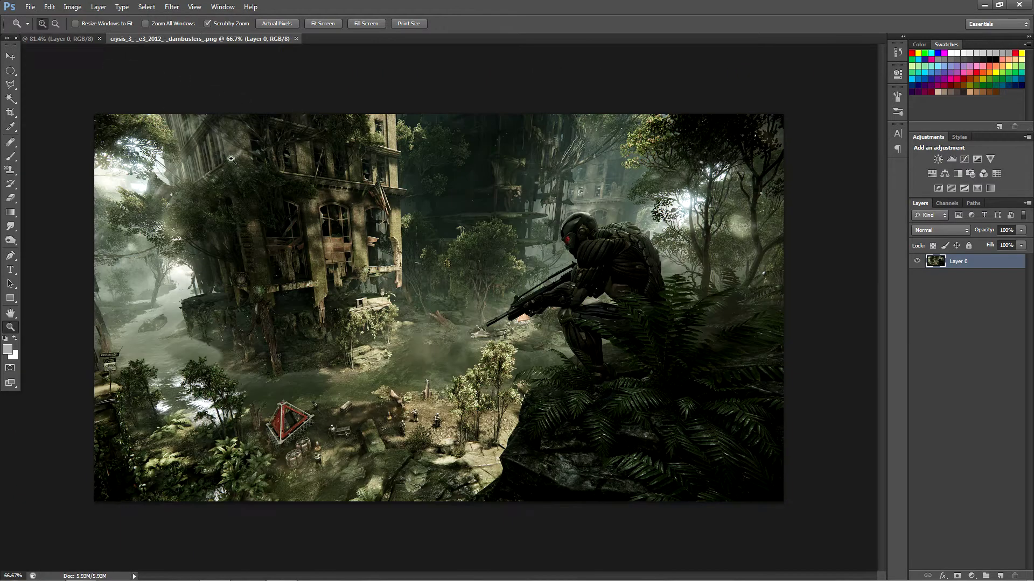
# Step: View the original PNG at Actual Pixels, then fit it on screen
pyautogui.rightClick(264, 198)
pyautogui.click(305, 217)
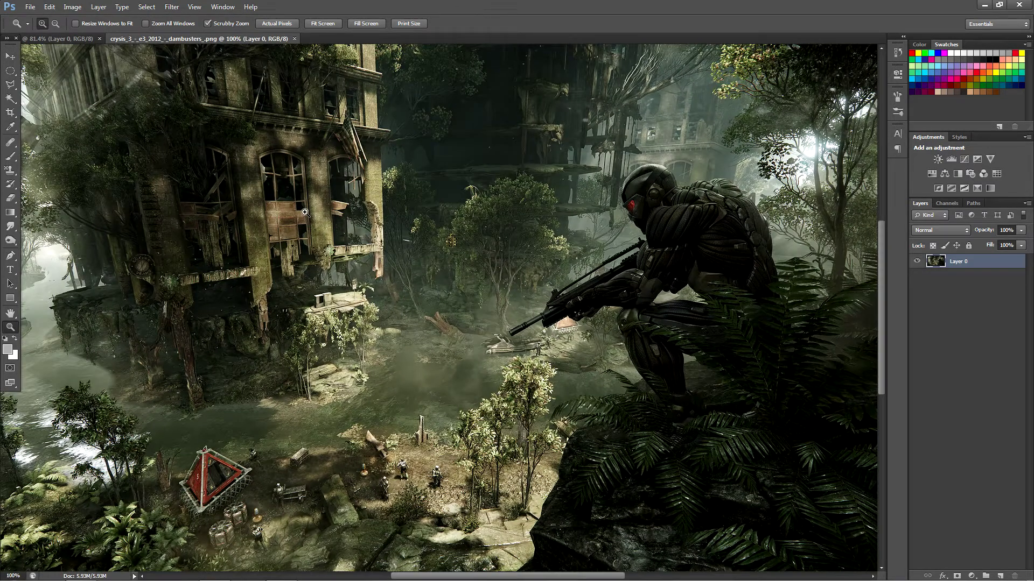
pyautogui.rightClick(305, 213)
pyautogui.click(323, 218)
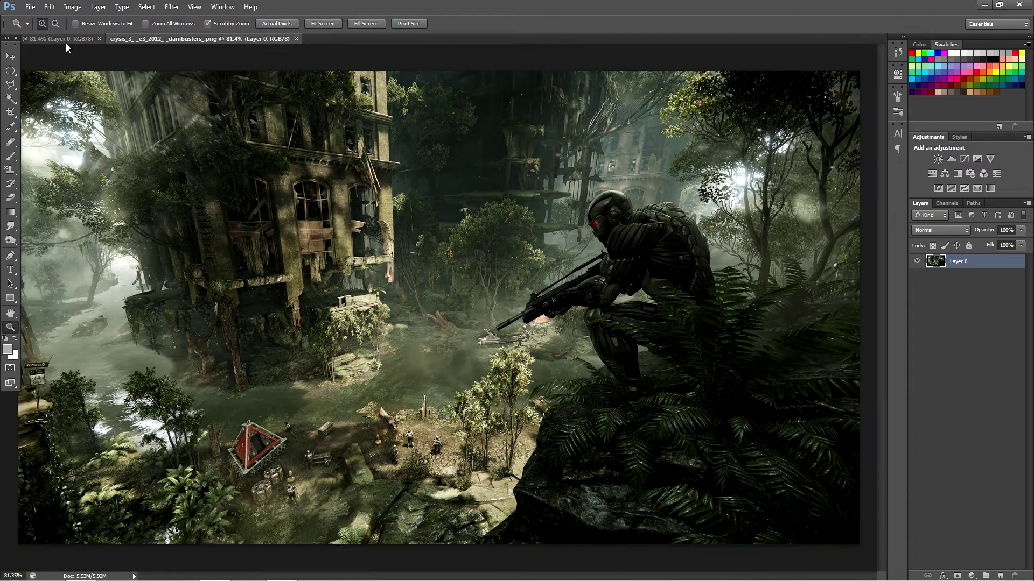
# Step: Toggle between the edited 2.psd and the original PNG to compare them
pyautogui.click(66, 43)
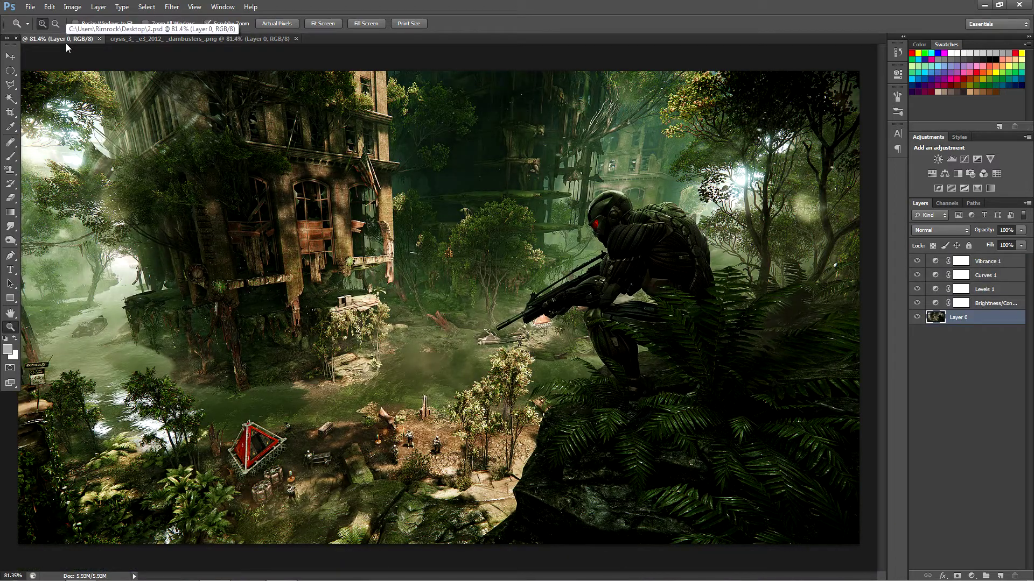
pyautogui.click(138, 41)
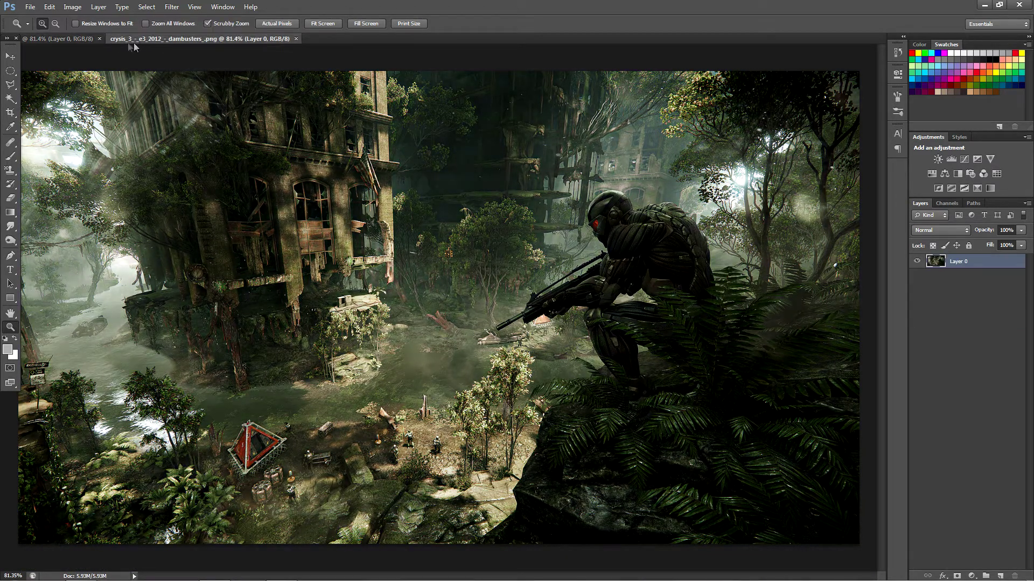
pyautogui.click(65, 41)
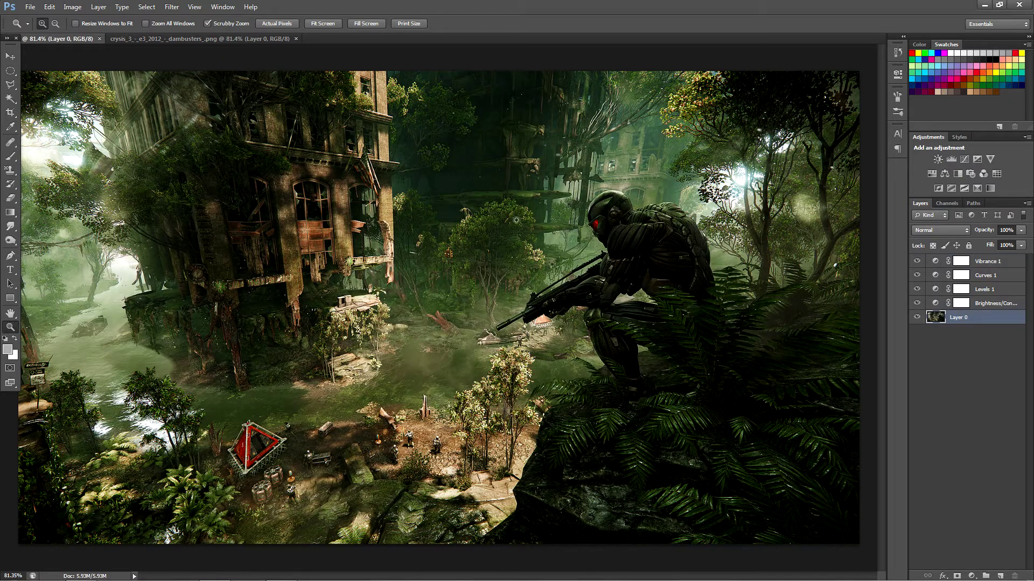
pyautogui.click(251, 43)
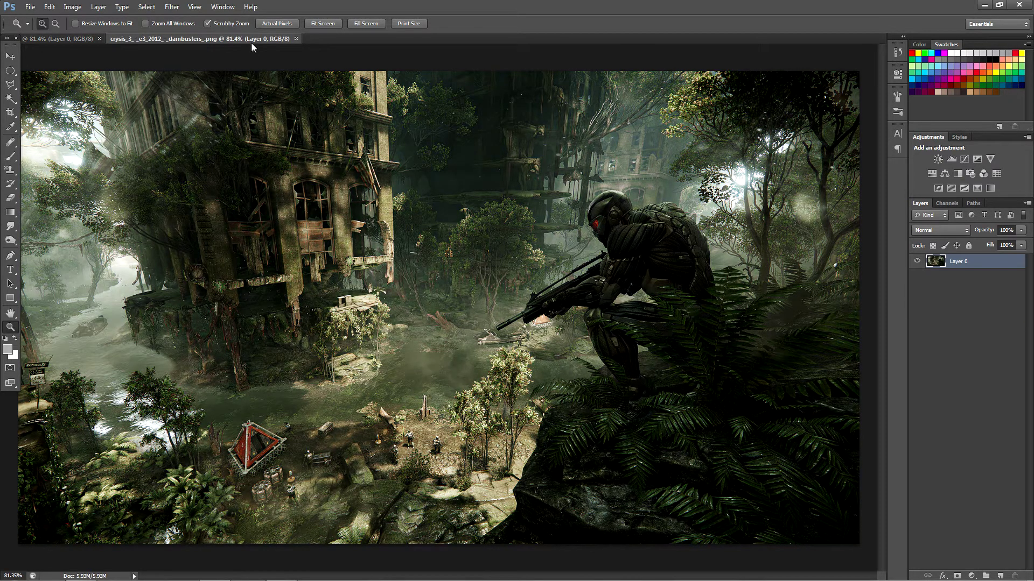
# Step: Add Brightness/Contrast at contrast 32 and a Vibrance layer with saturation +9
pyautogui.click(938, 159)
pyautogui.moveTo(806, 148); pyautogui.dragTo(821, 151)
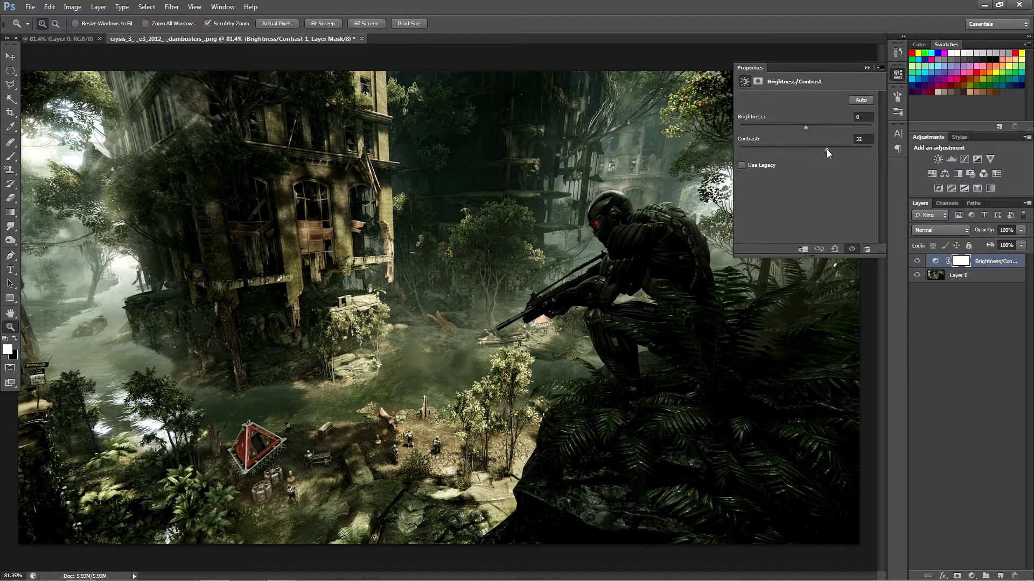
pyautogui.click(990, 159)
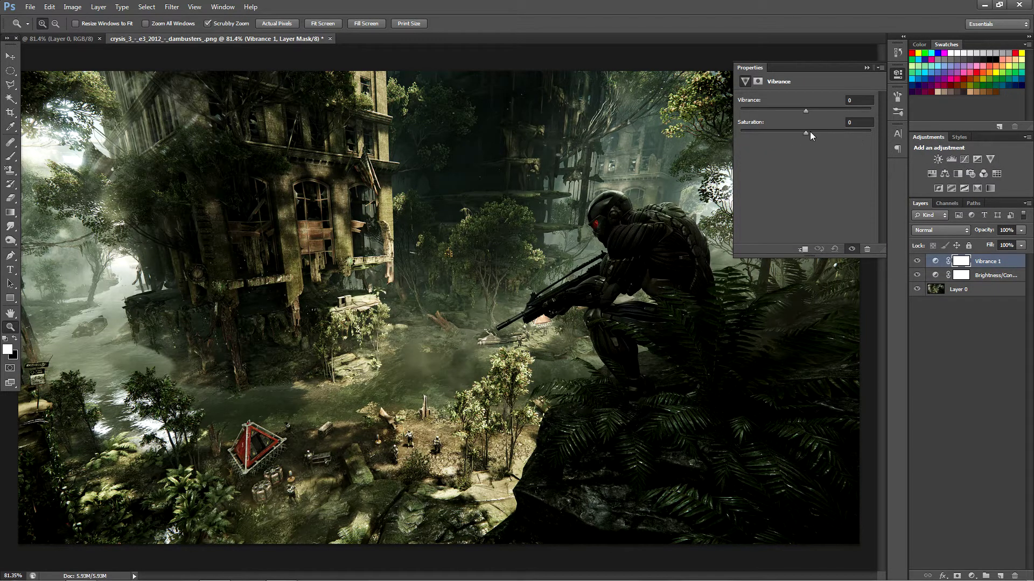
pyautogui.moveTo(809, 131); pyautogui.dragTo(812, 131)
# Step: Add a second Vibrance layer, then select Layer 0
pyautogui.click(990, 159)
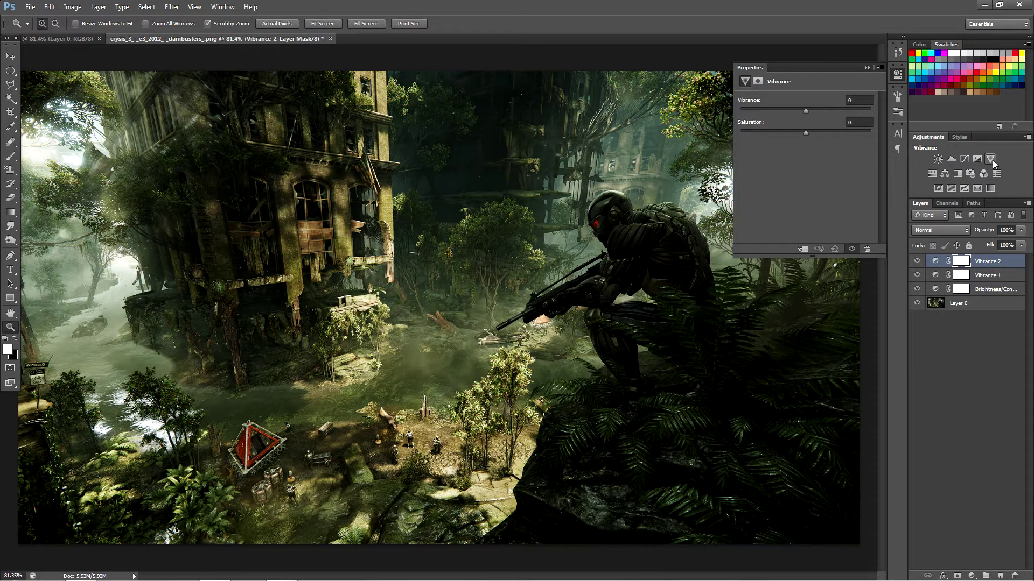
pyautogui.click(867, 67)
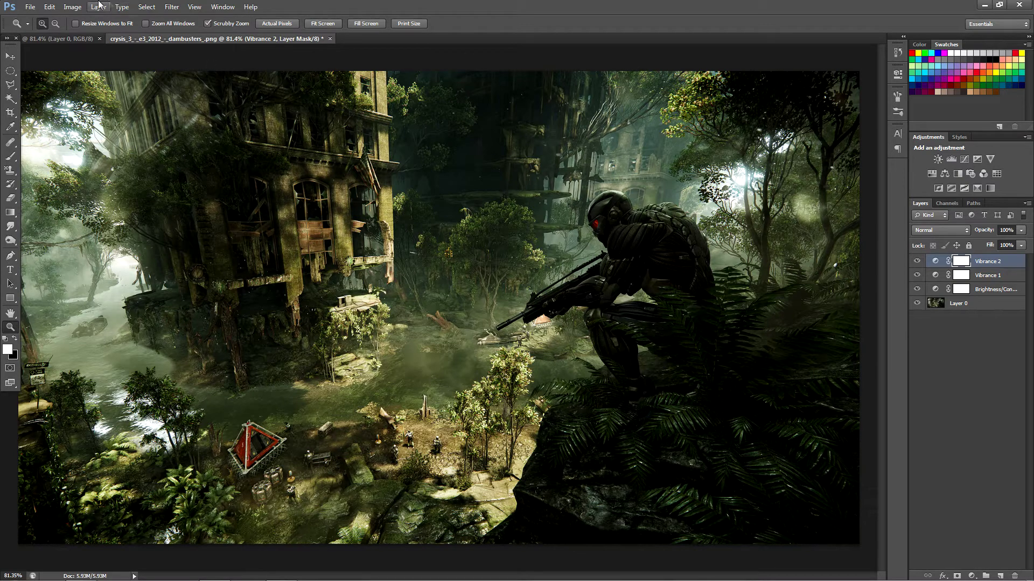
pyautogui.click(72, 7)
pyautogui.click(980, 303)
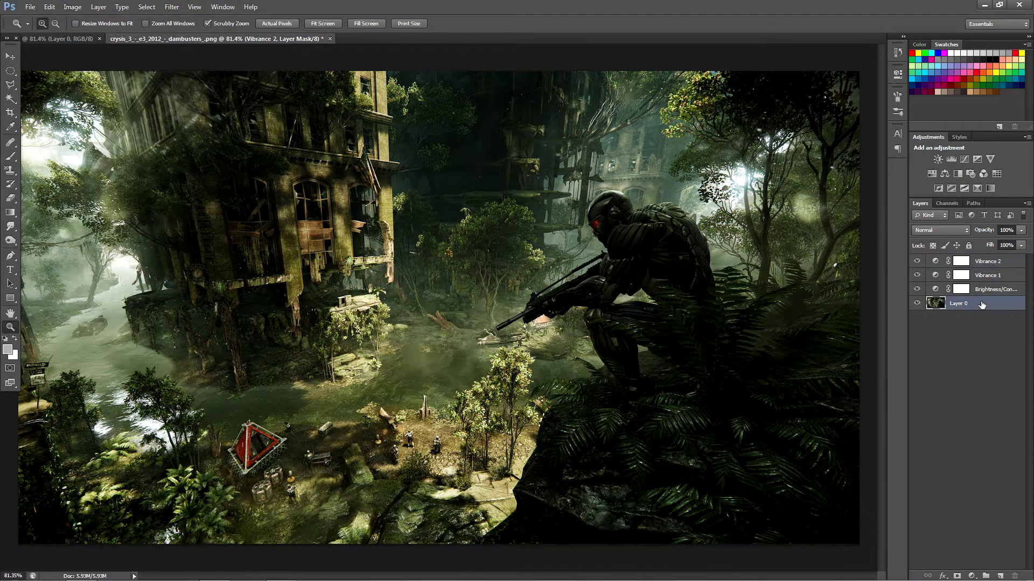
# Step: Reduce the Cyan in the Reds with a Selective Color adjustment
pyautogui.click(59, 5)
pyautogui.moveTo(72, 7)
pyautogui.moveTo(89, 34)
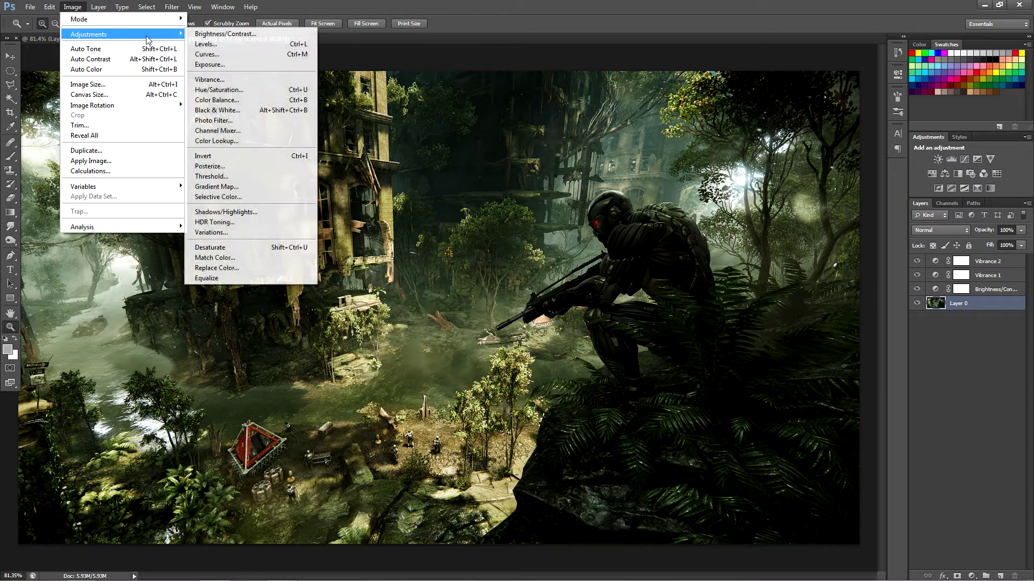
pyautogui.click(248, 199)
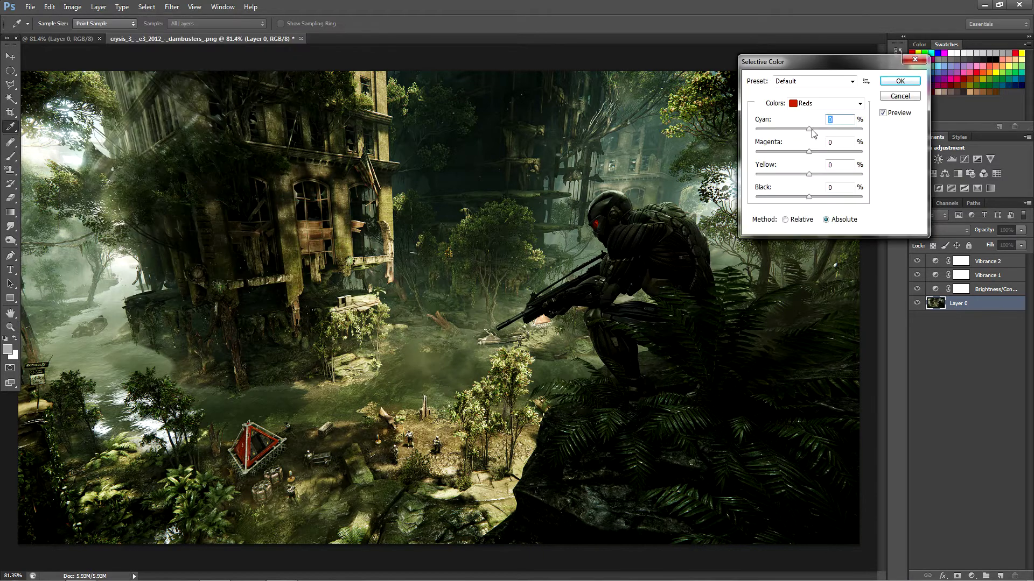
pyautogui.moveTo(812, 132)
pyautogui.mouseDown()
pyautogui.moveTo(824, 134)
pyautogui.moveTo(792, 136)
pyautogui.mouseUp()
# Step: For the Yellows, lower the Yellow amount and add Magenta
pyautogui.click(824, 103)
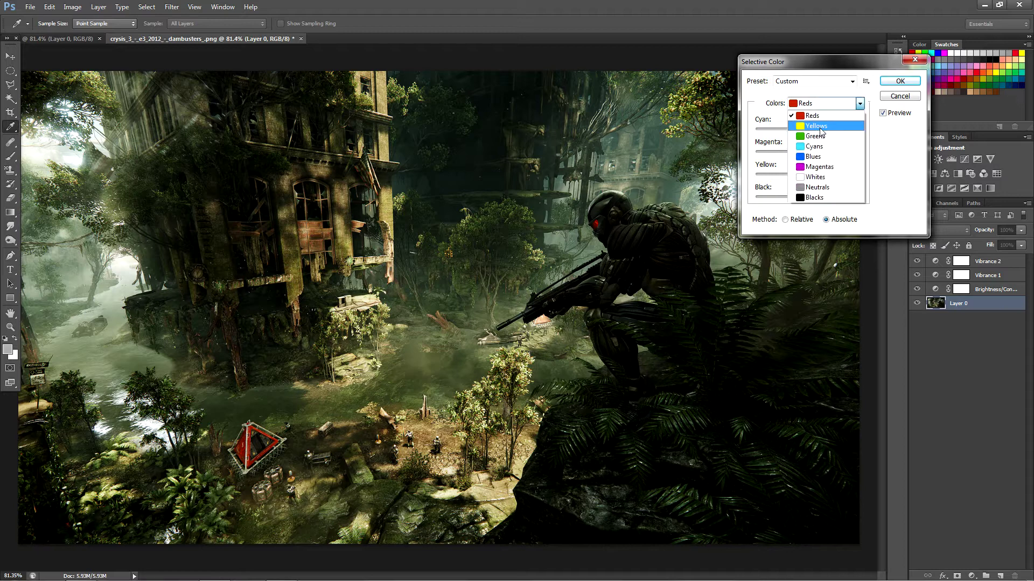
pyautogui.click(813, 124)
pyautogui.moveTo(808, 174)
pyautogui.mouseDown()
pyautogui.moveTo(785, 175)
pyautogui.moveTo(797, 178)
pyautogui.mouseUp()
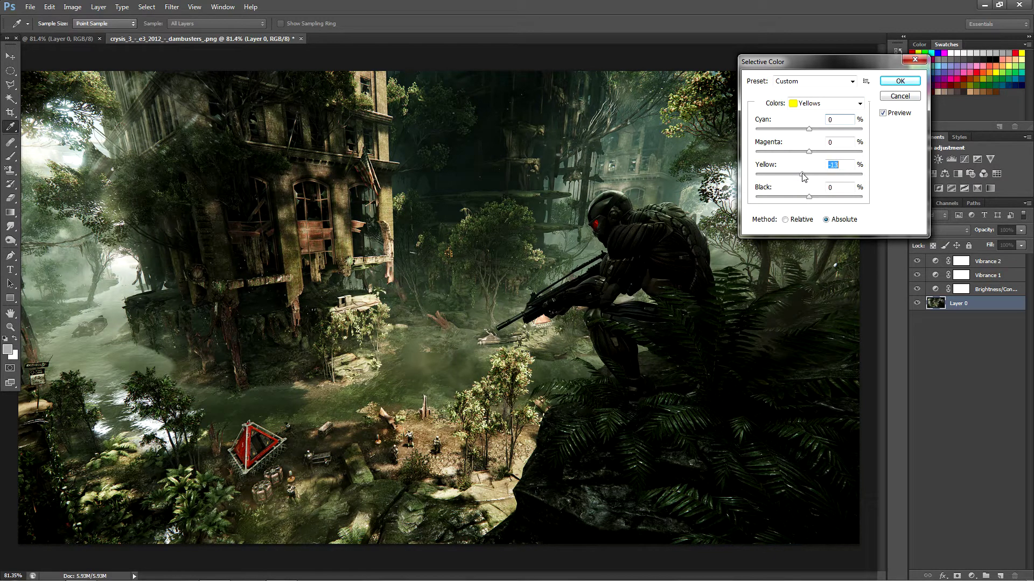
pyautogui.moveTo(809, 152); pyautogui.dragTo(822, 155)
# Step: Set the Greens to Magenta −54 and Yellow +46, then apply the Selective Color
pyautogui.click(824, 103)
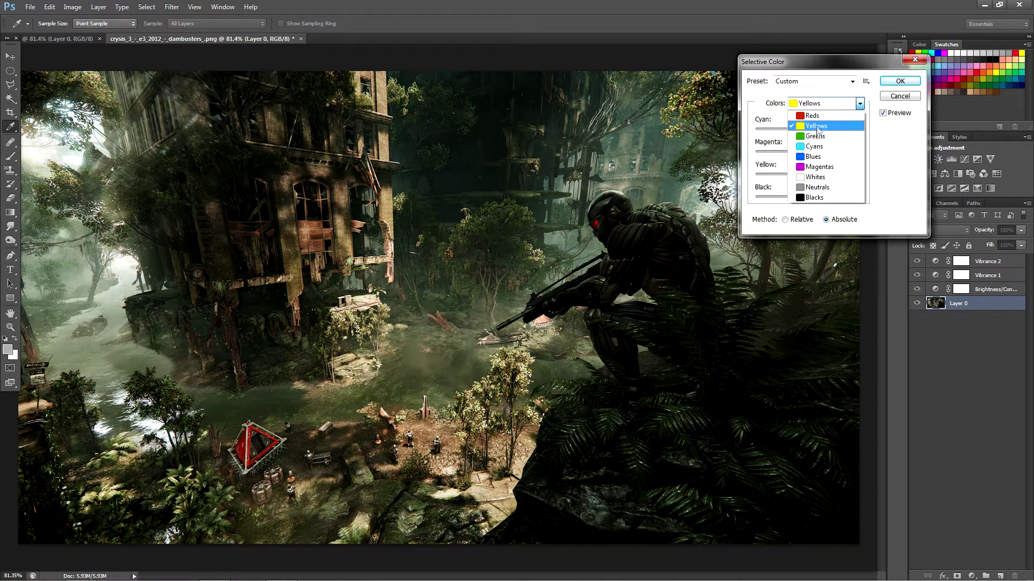
pyautogui.click(808, 129)
pyautogui.moveTo(808, 174); pyautogui.dragTo(792, 139)
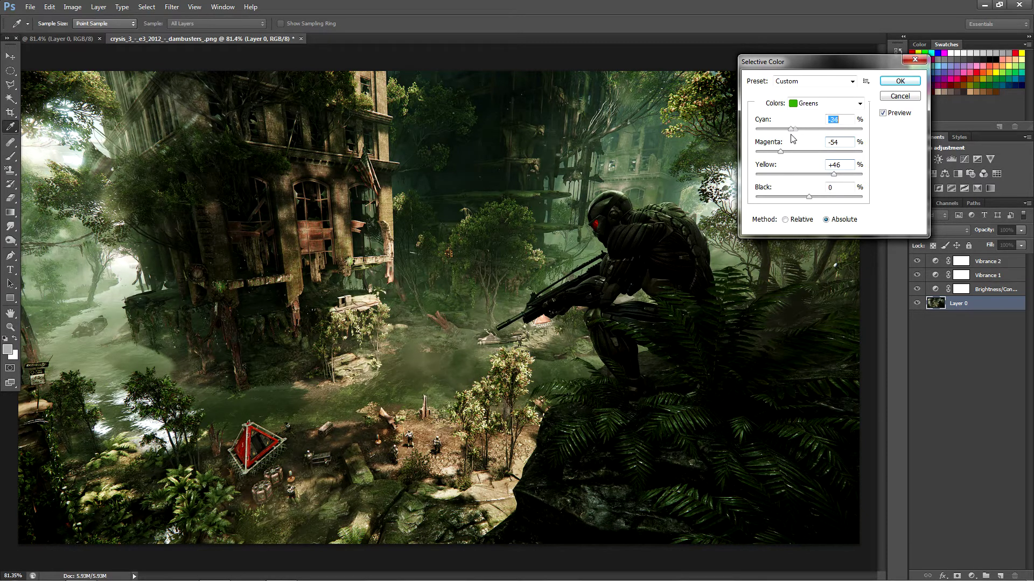
pyautogui.click(900, 80)
# Step: Review the Brightness/Contrast 1 mask, then add a second Brightness/Contrast layer with contrast 21
pyautogui.press('z')
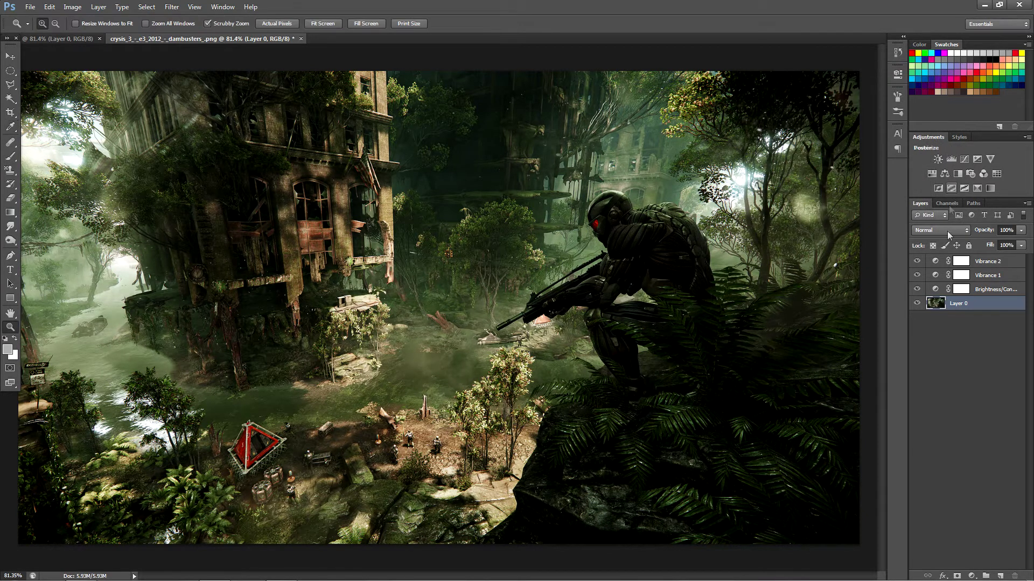
pyautogui.doubleClick(978, 291)
pyautogui.doubleClick(960, 294)
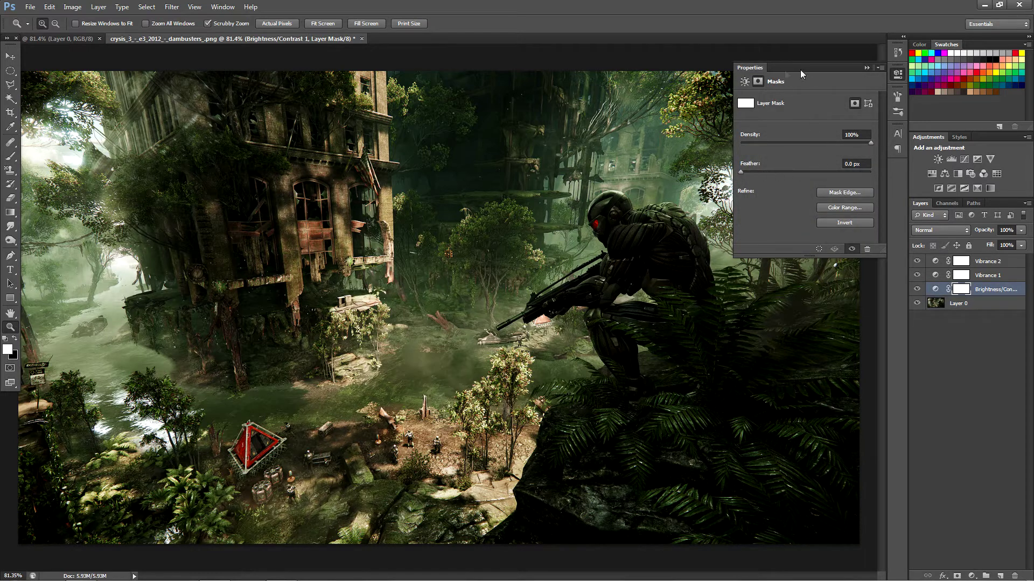
pyautogui.click(865, 68)
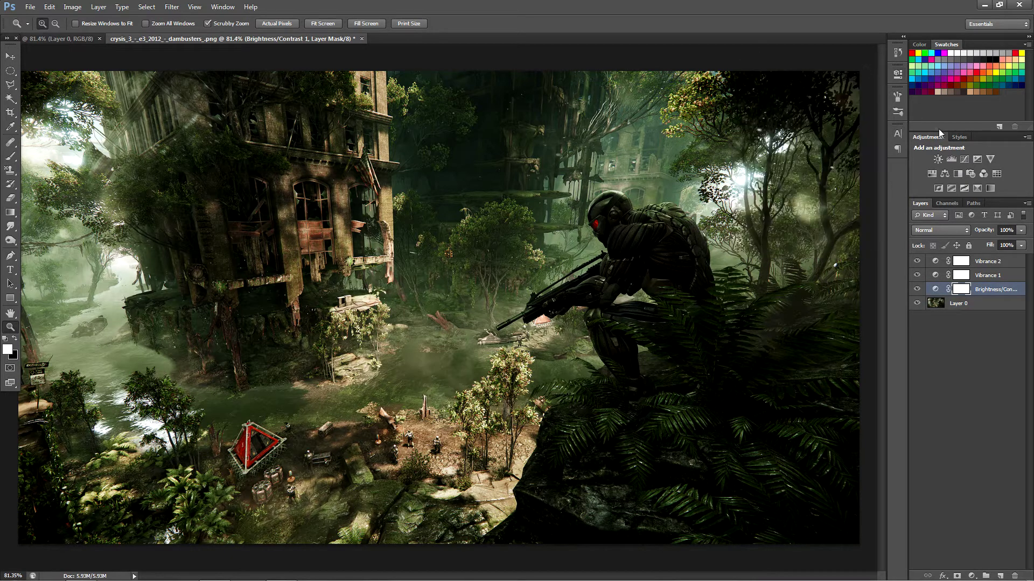
pyautogui.click(938, 158)
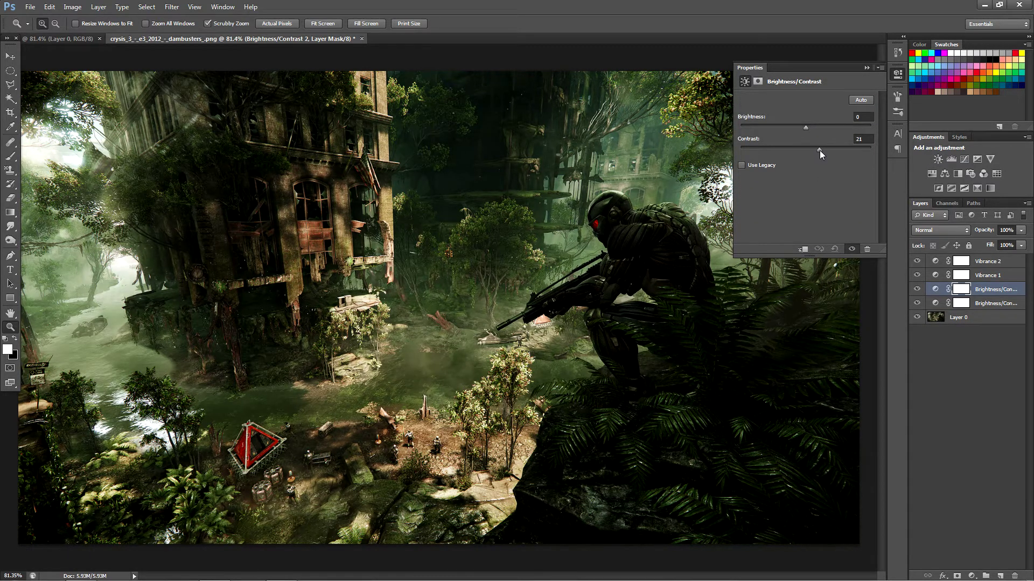
pyautogui.click(867, 67)
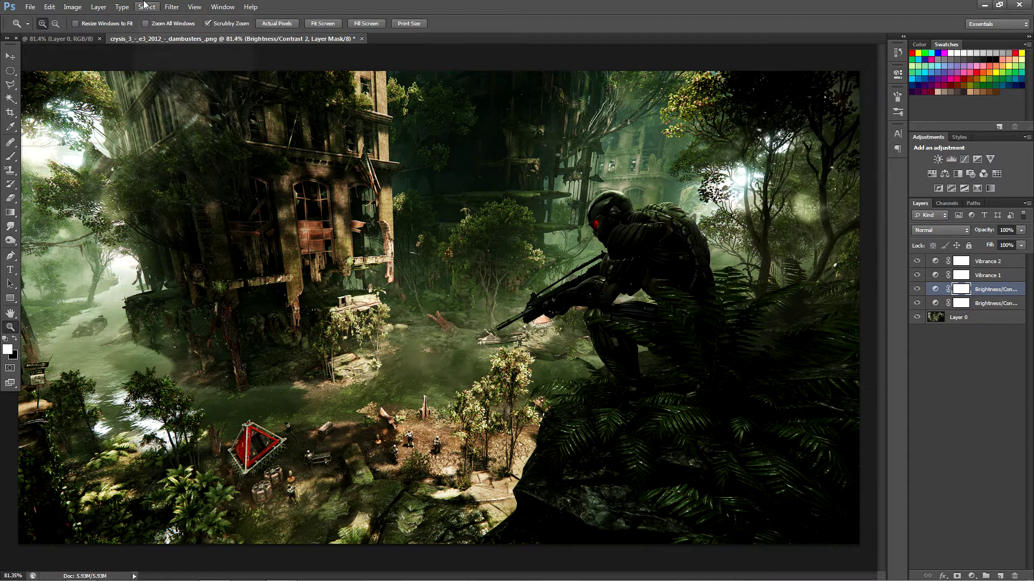
# Step: Sharpen the image with the Smart Sharpen filter at its current settings
pyautogui.click(175, 5)
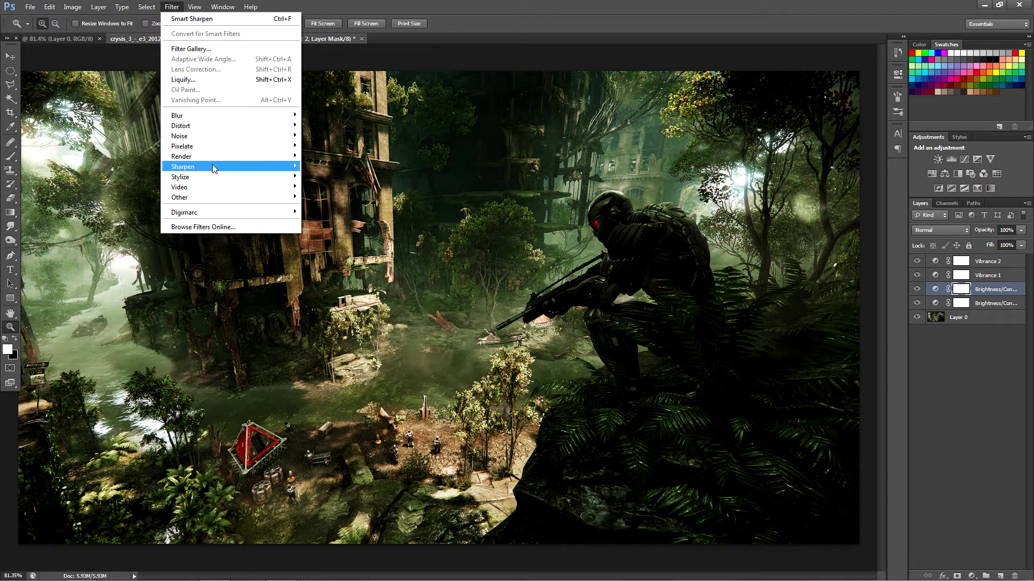
pyautogui.moveTo(216, 167)
pyautogui.click(336, 197)
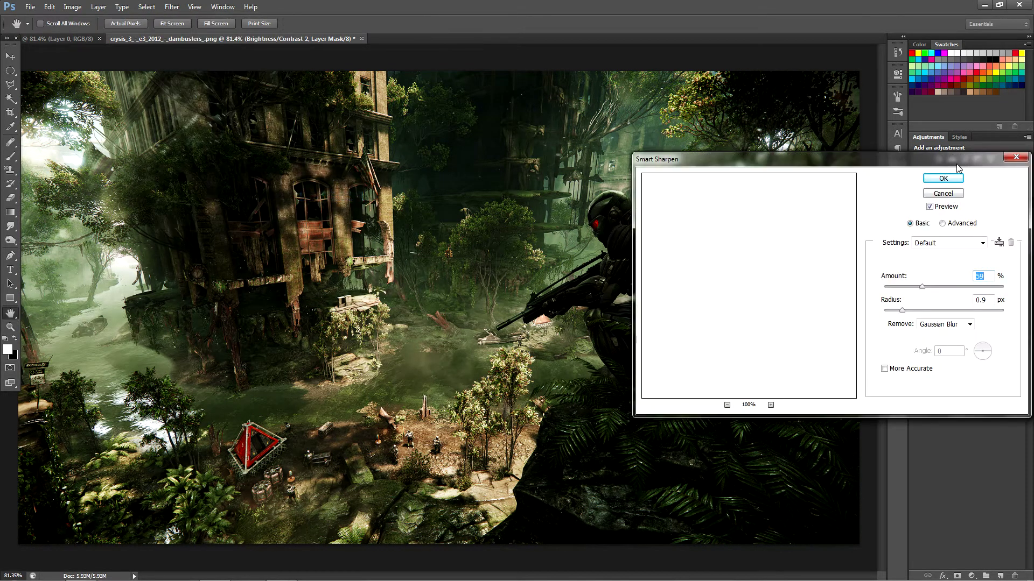
pyautogui.click(942, 170)
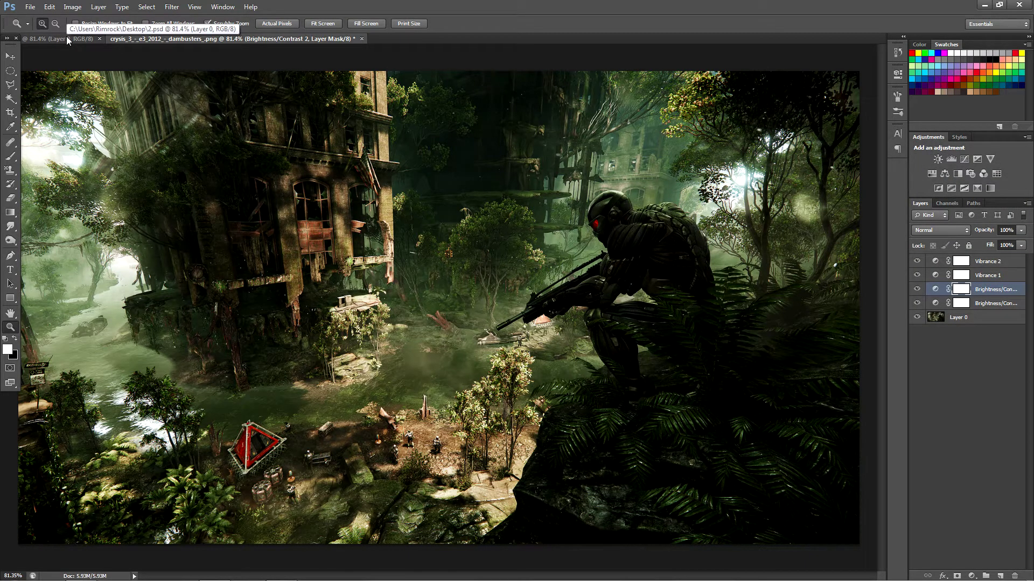
# Step: Flip between the 2.psd and crysis screenshot documents to compare them, ending on 2.psd
pyautogui.click(66, 37)
pyautogui.click(159, 38)
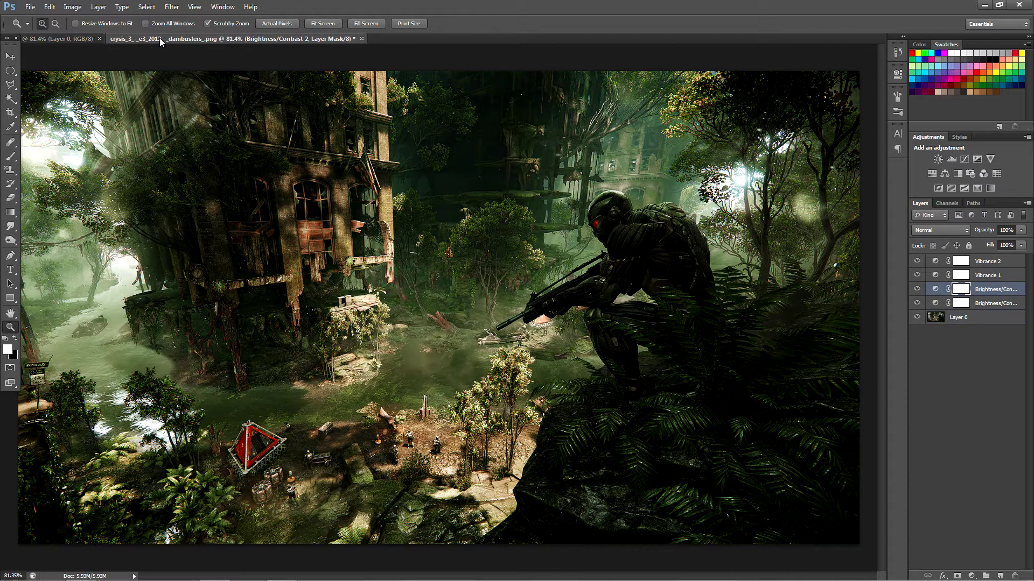
pyautogui.click(66, 39)
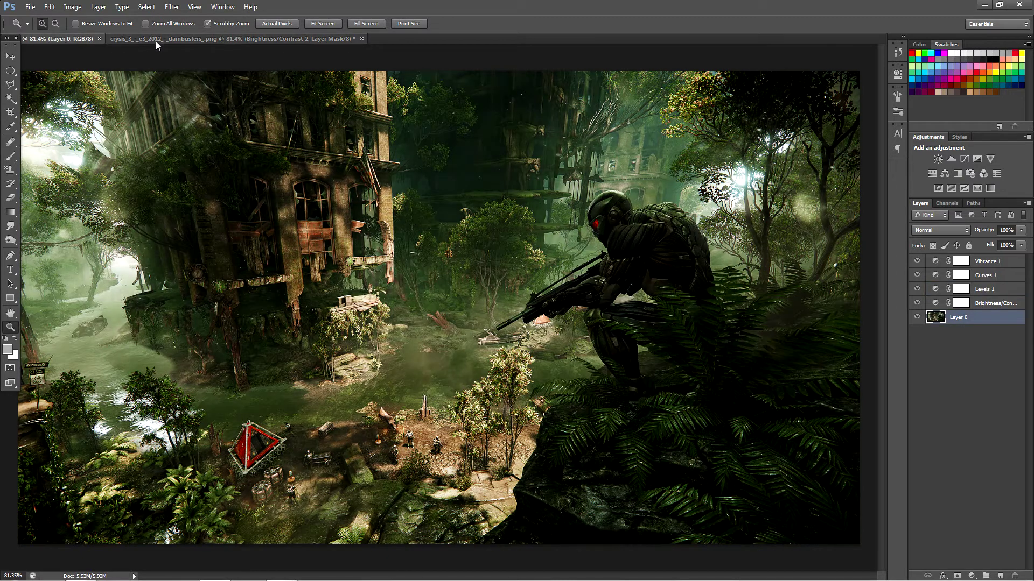
pyautogui.click(156, 40)
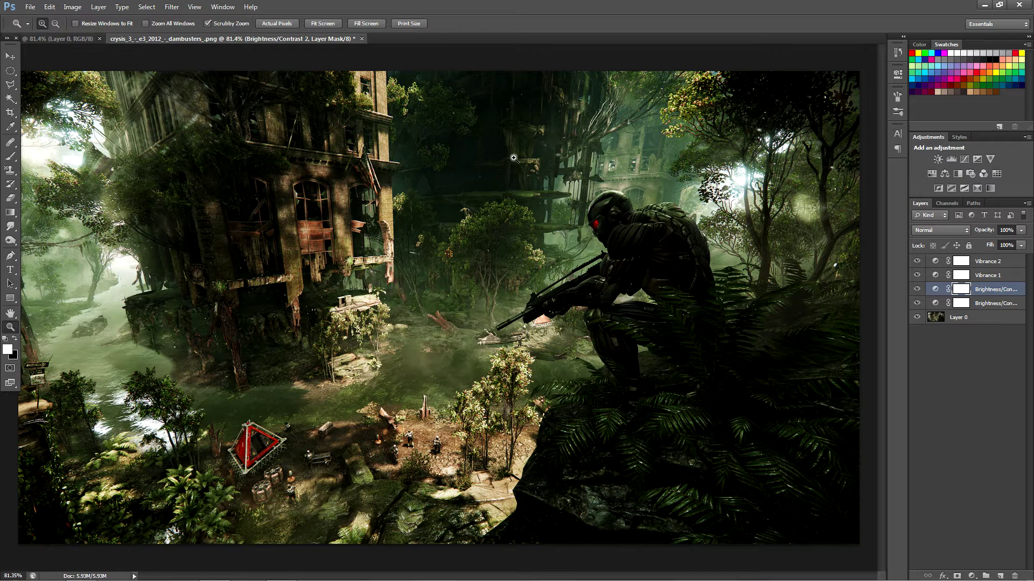
pyautogui.click(60, 39)
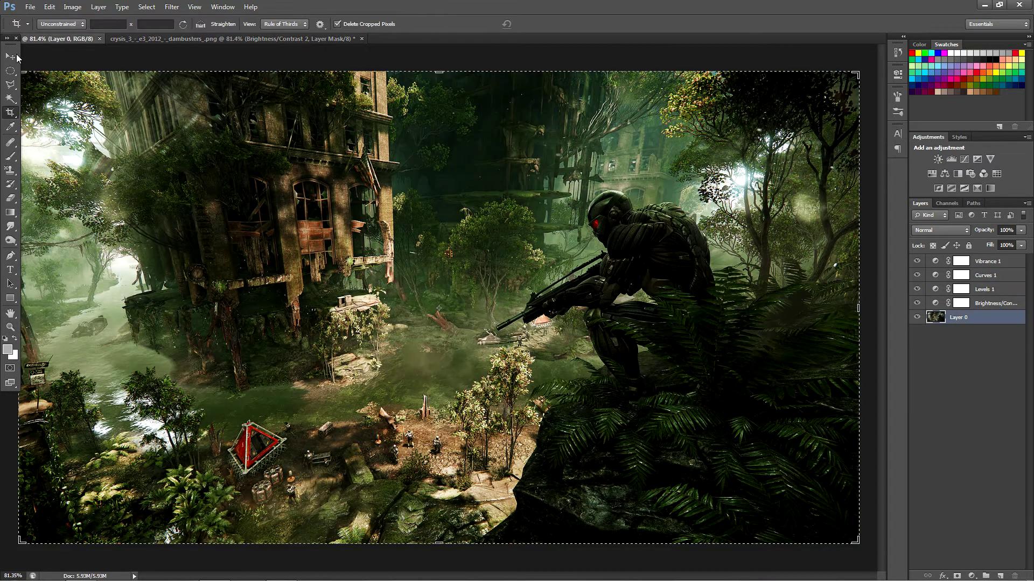
# Step: Toggle between the Move and Crop tools without cropping the image
pyautogui.click(15, 56)
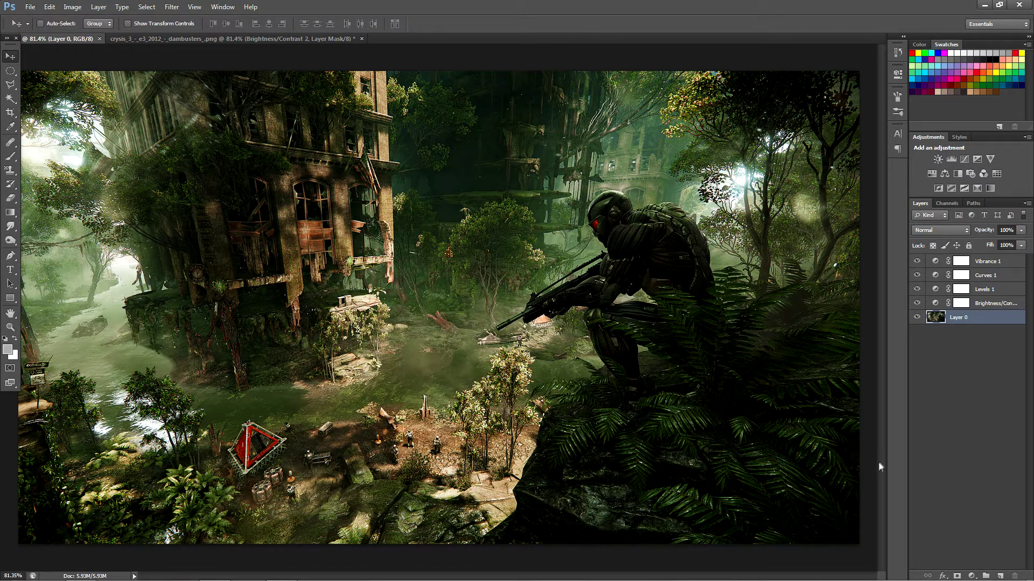
pyautogui.press('c')
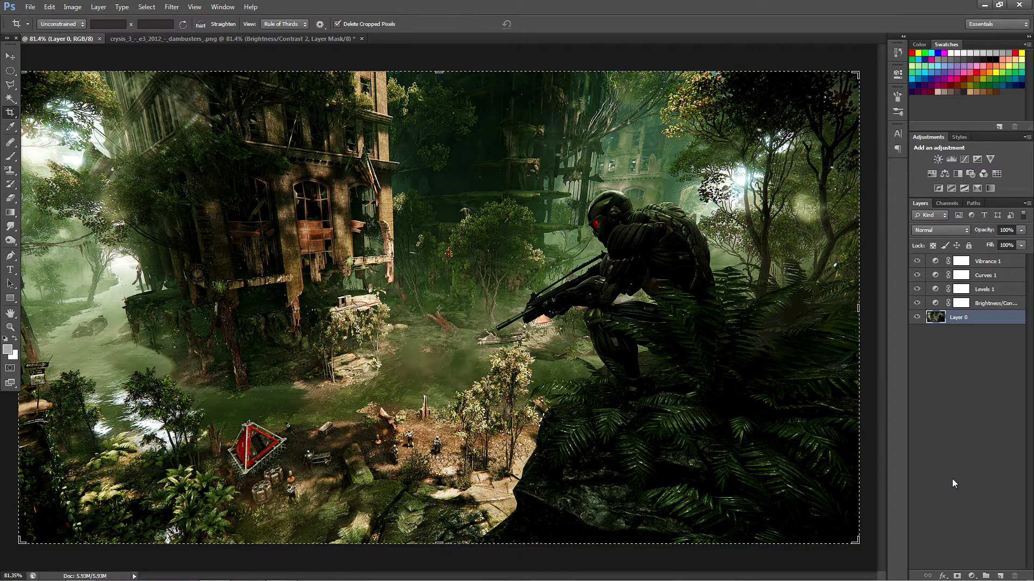
pyautogui.press('v')
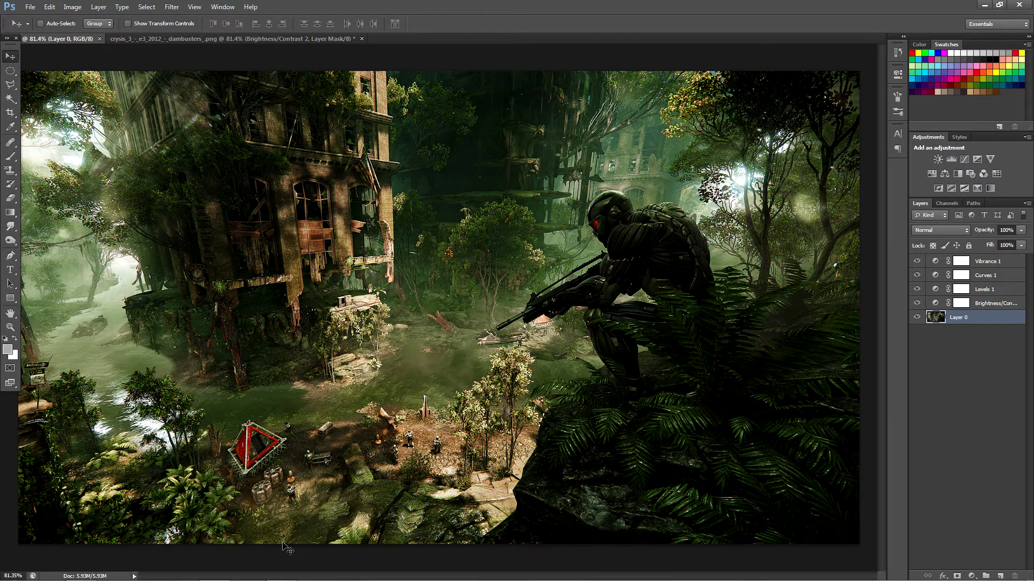
pyautogui.press('c')
pyautogui.click(16, 56)
pyautogui.hotkey('shift', 'c')
pyautogui.hotkey('shift', 'c')
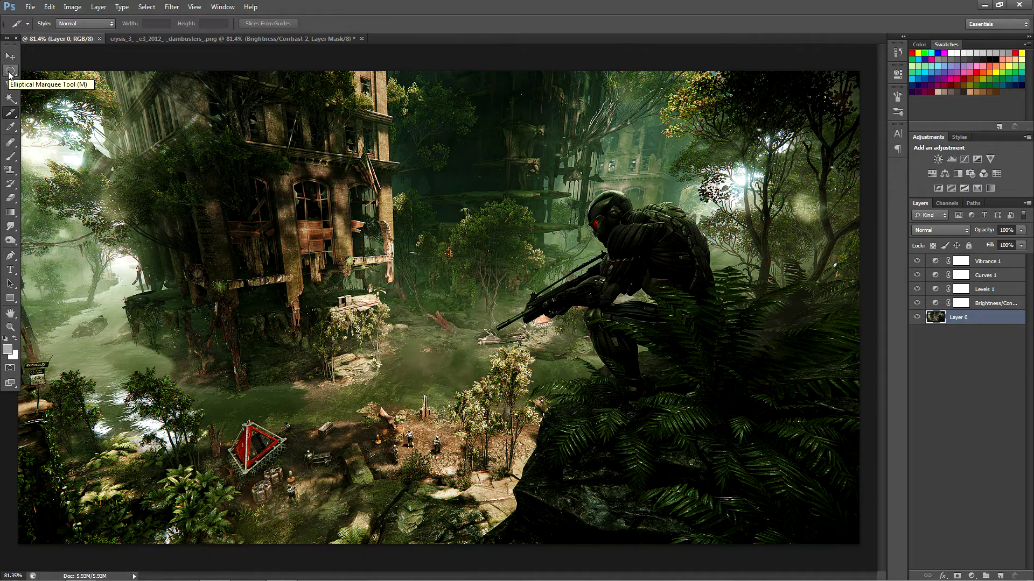